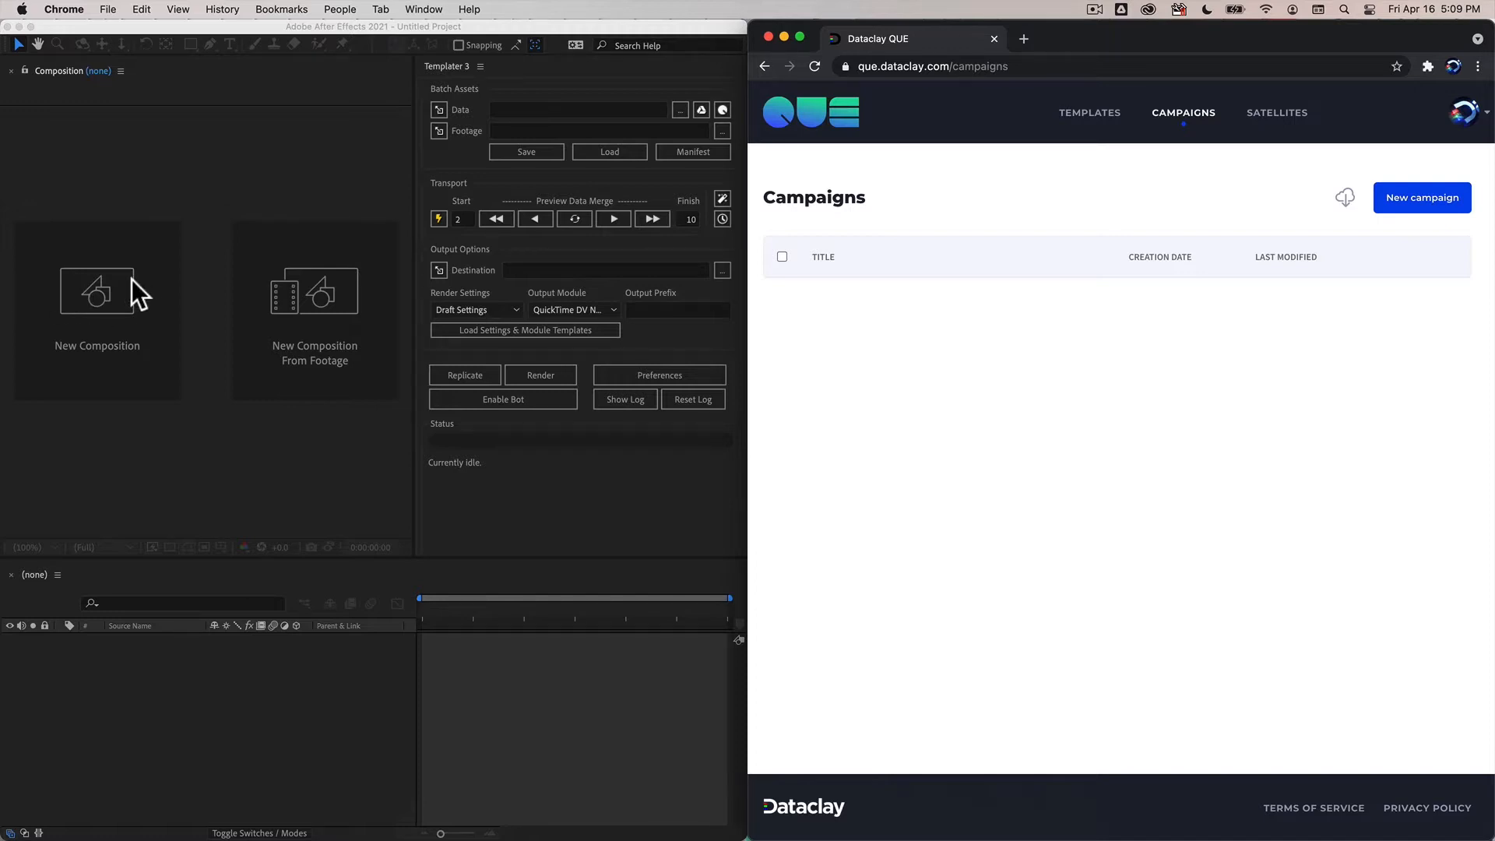
Start signing in to QUE from Templater's campaign setup and log in with the previously used Google account in Chrome
{"action": "left_click", "coordinate": [678, 111]}
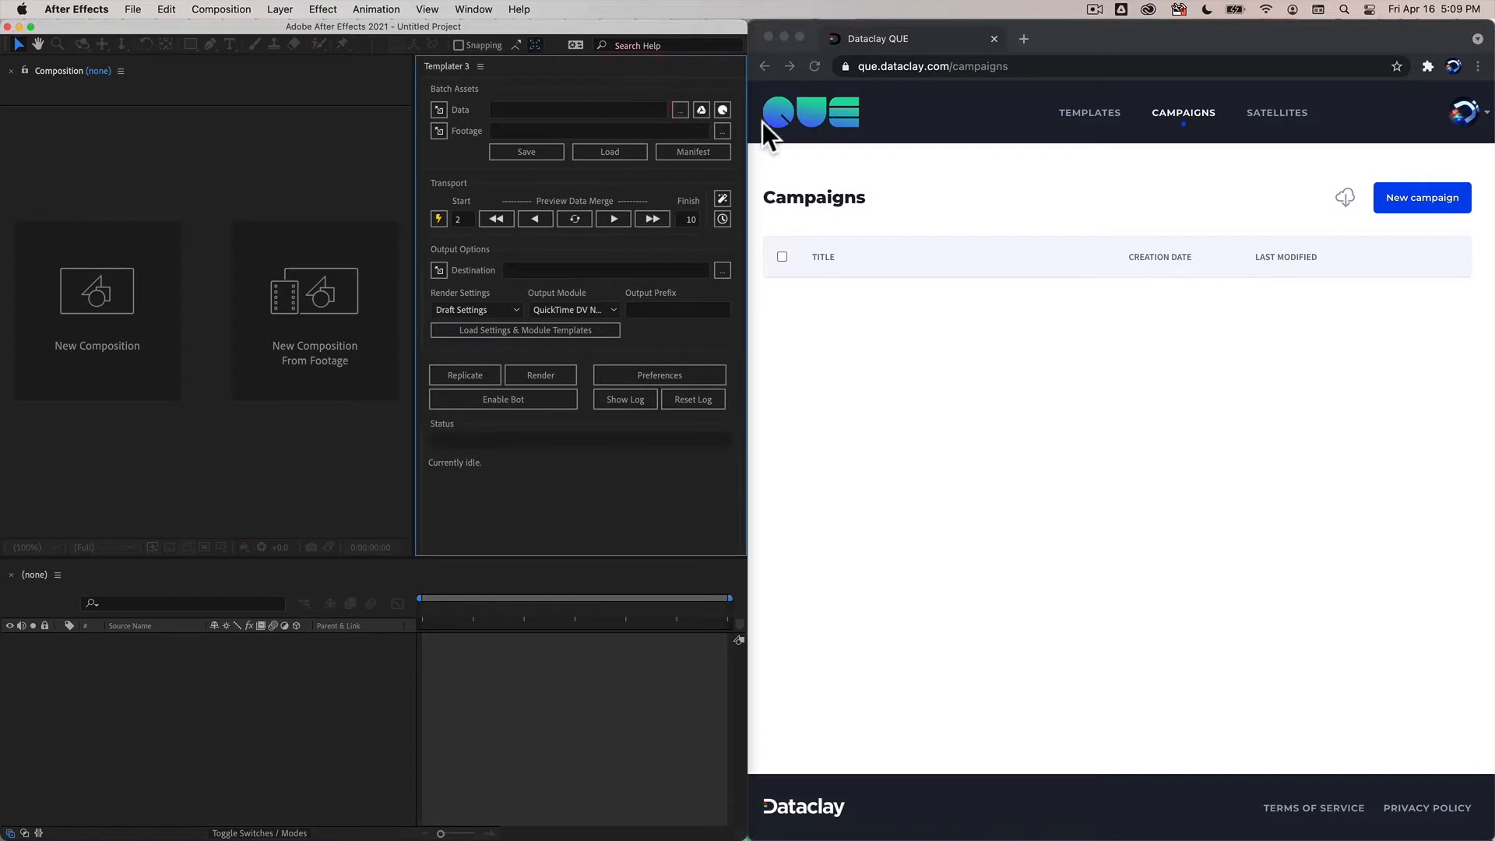
{"action": "left_click", "coordinate": [724, 109]}
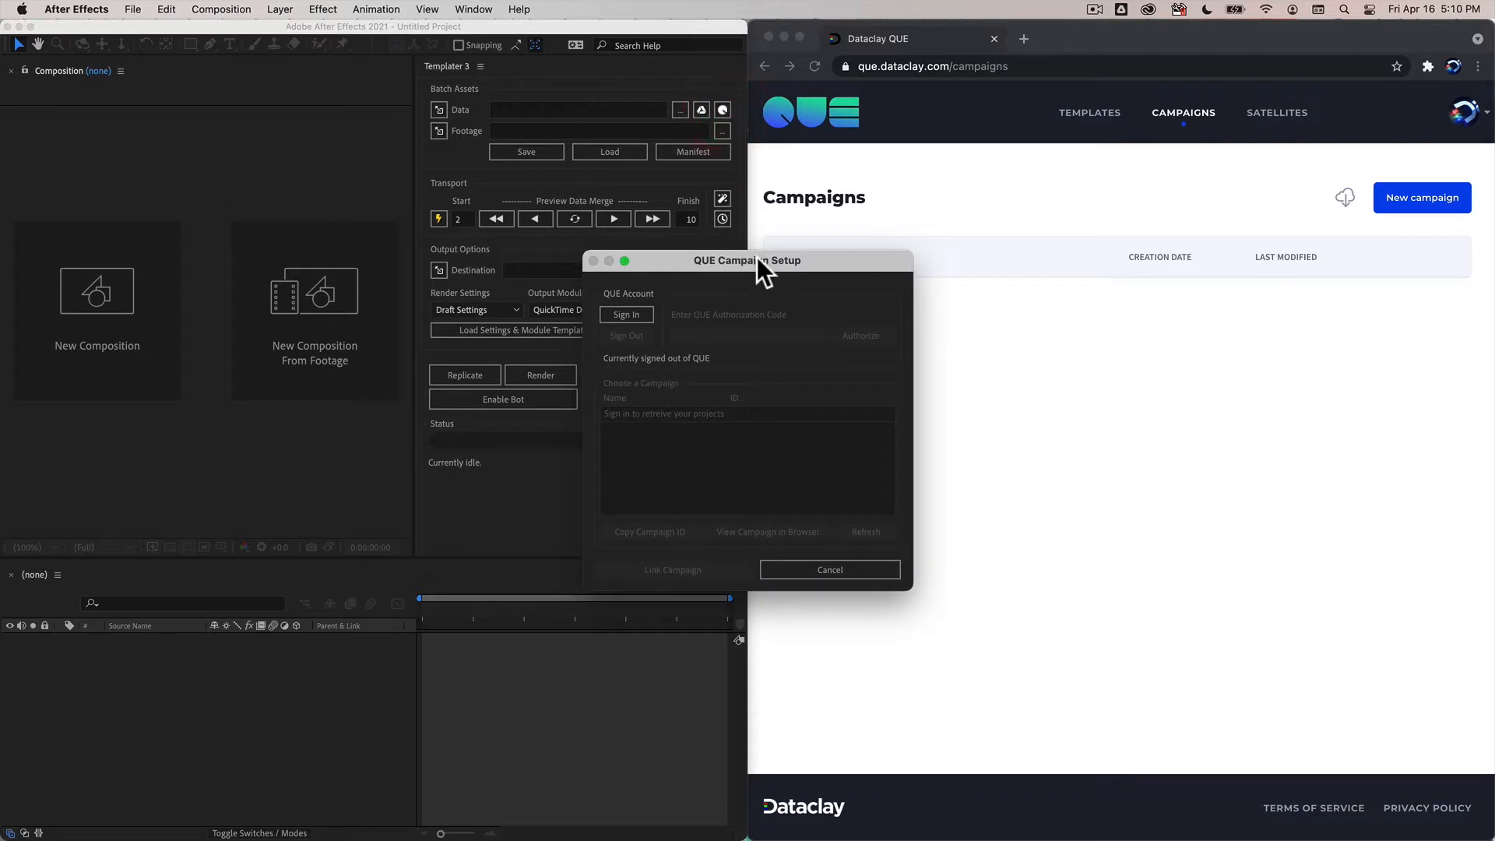
{"action": "left_click_drag", "start_coordinate": [757, 259], "coordinate": [696, 197]}
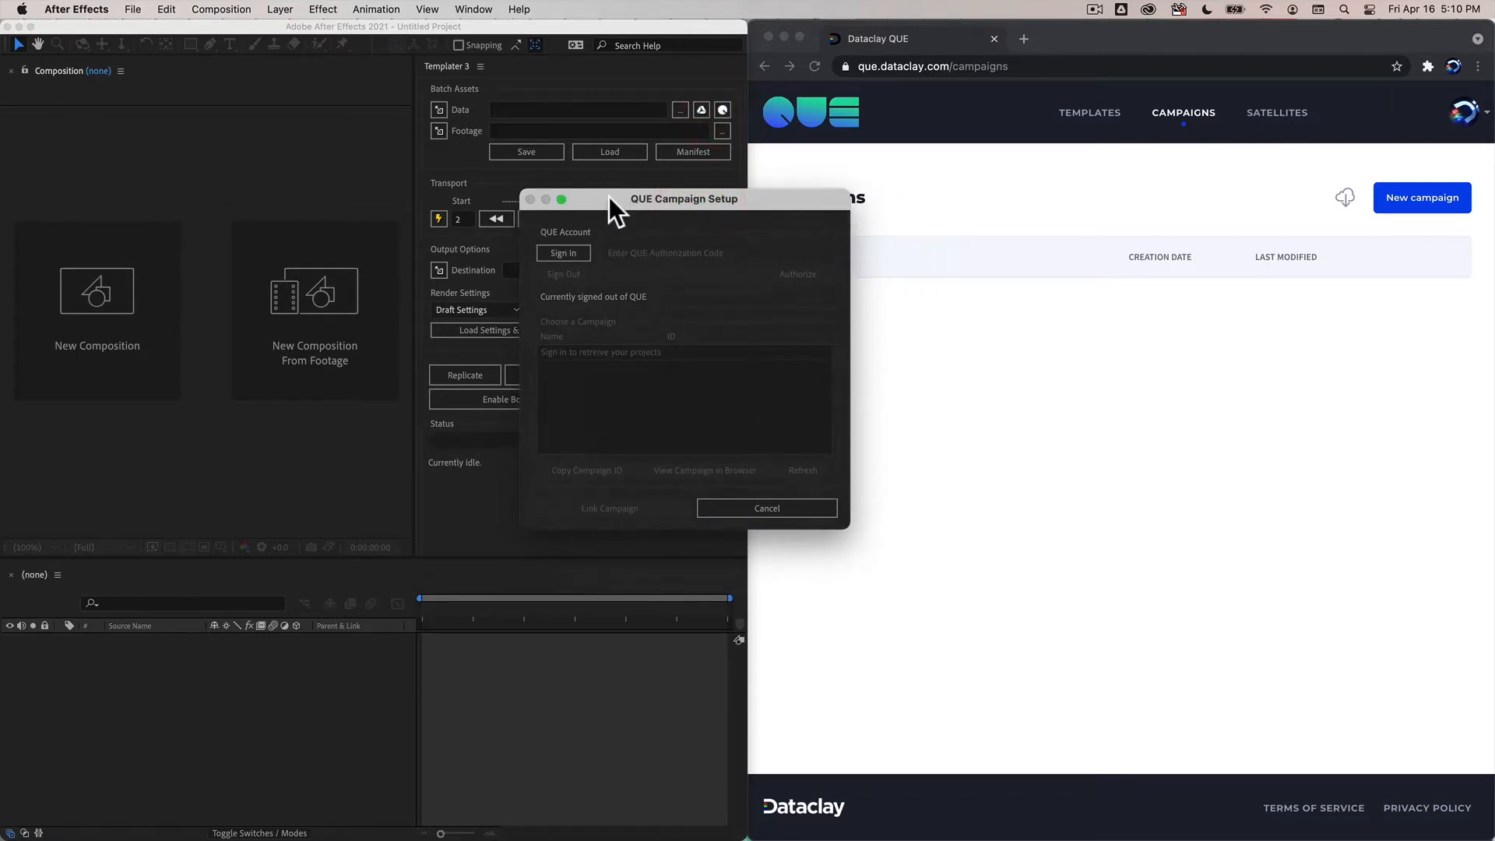
{"action": "left_click_drag", "start_coordinate": [609, 196], "coordinate": [654, 211]}
{"action": "left_click", "coordinate": [605, 263]}
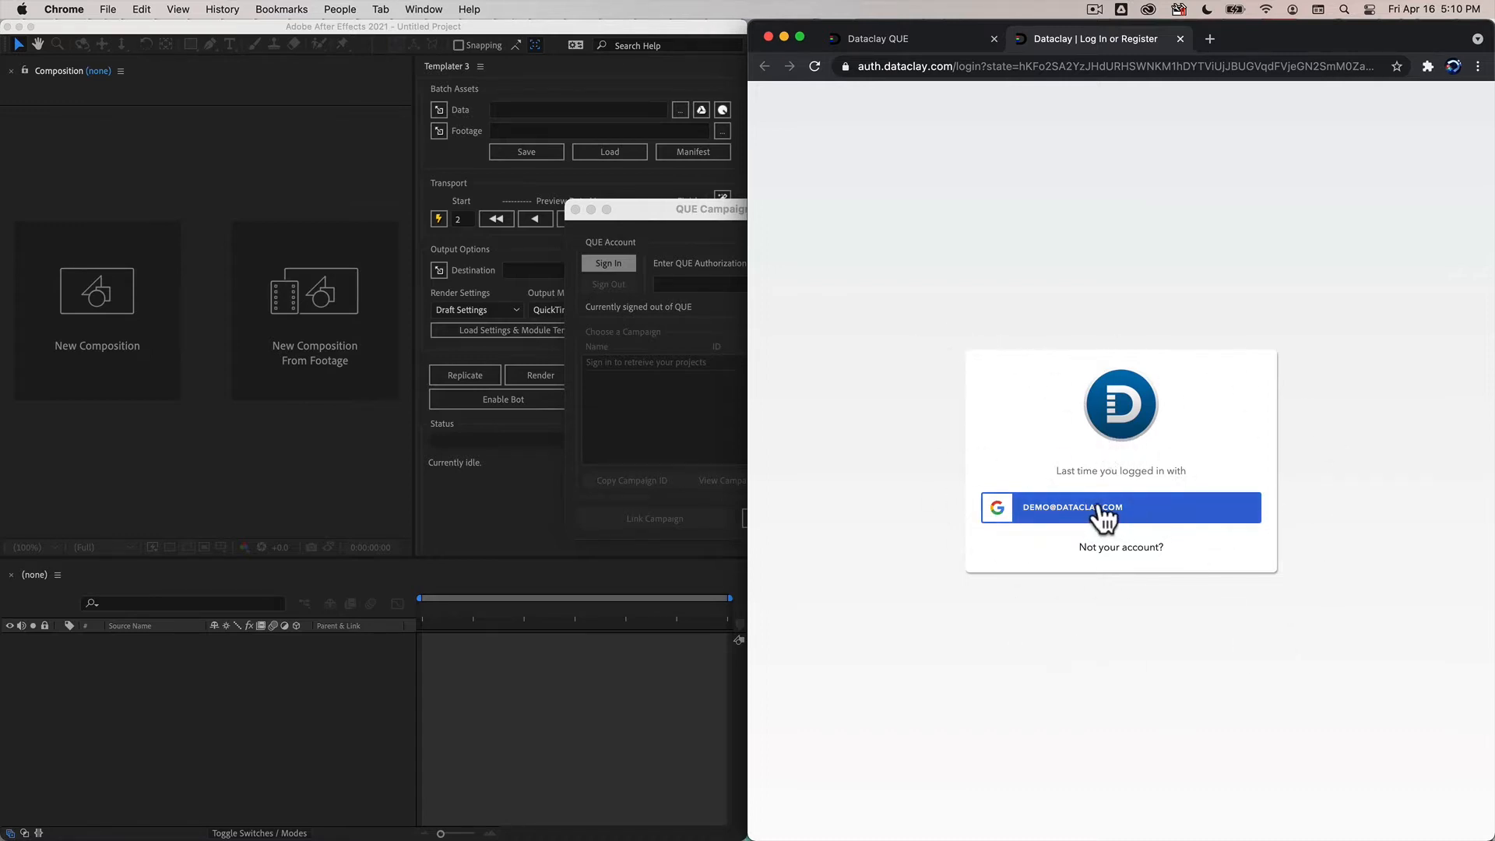
{"action": "left_click", "coordinate": [1057, 508]}
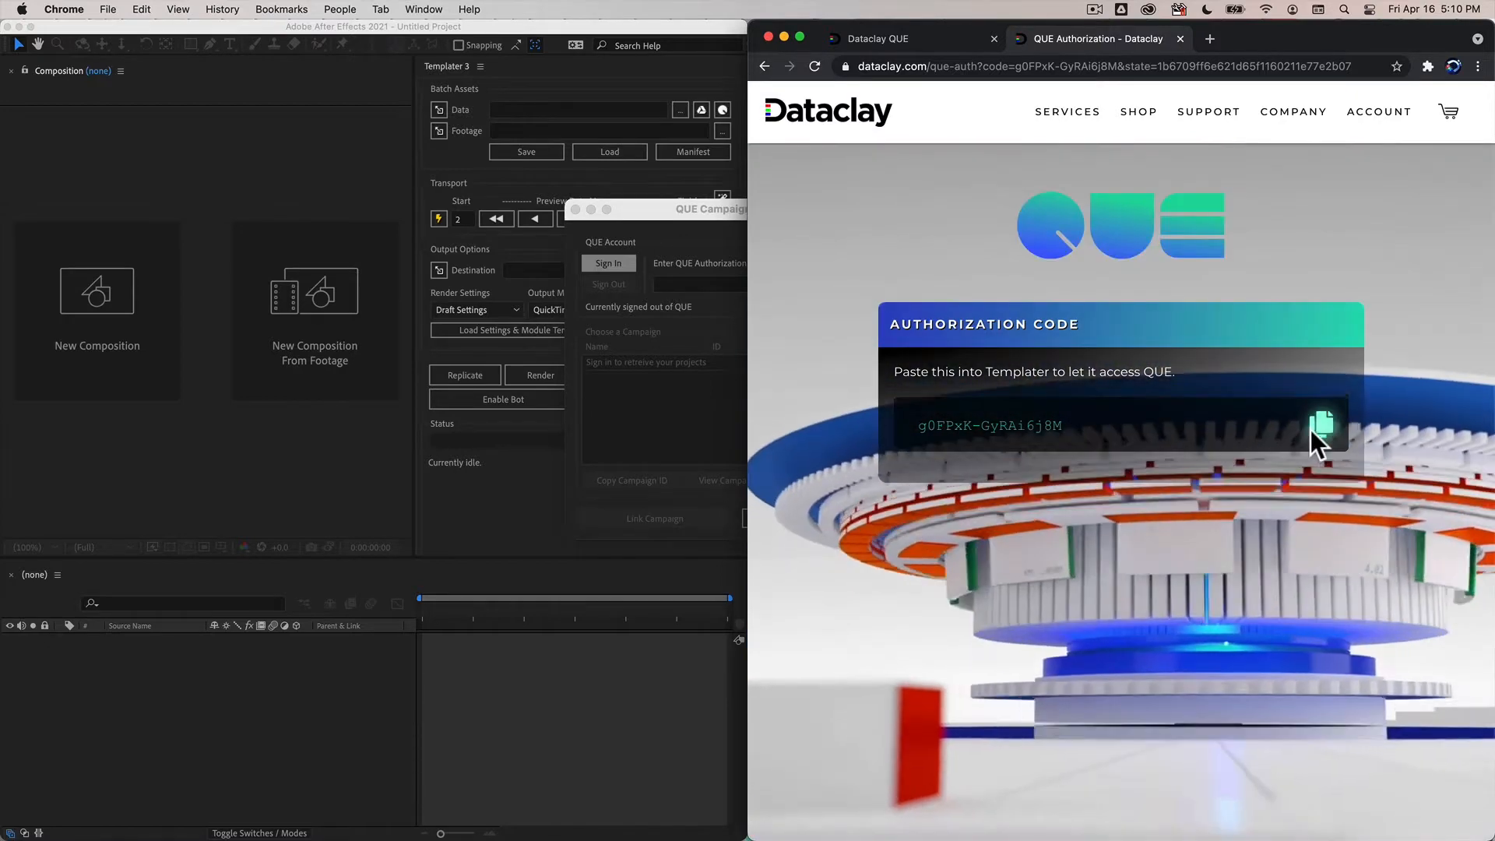
Copy the QUE authorization code from the browser, paste it into Templater's QUE Campaign Setup and authorize the account
{"action": "left_click", "coordinate": [1316, 428]}
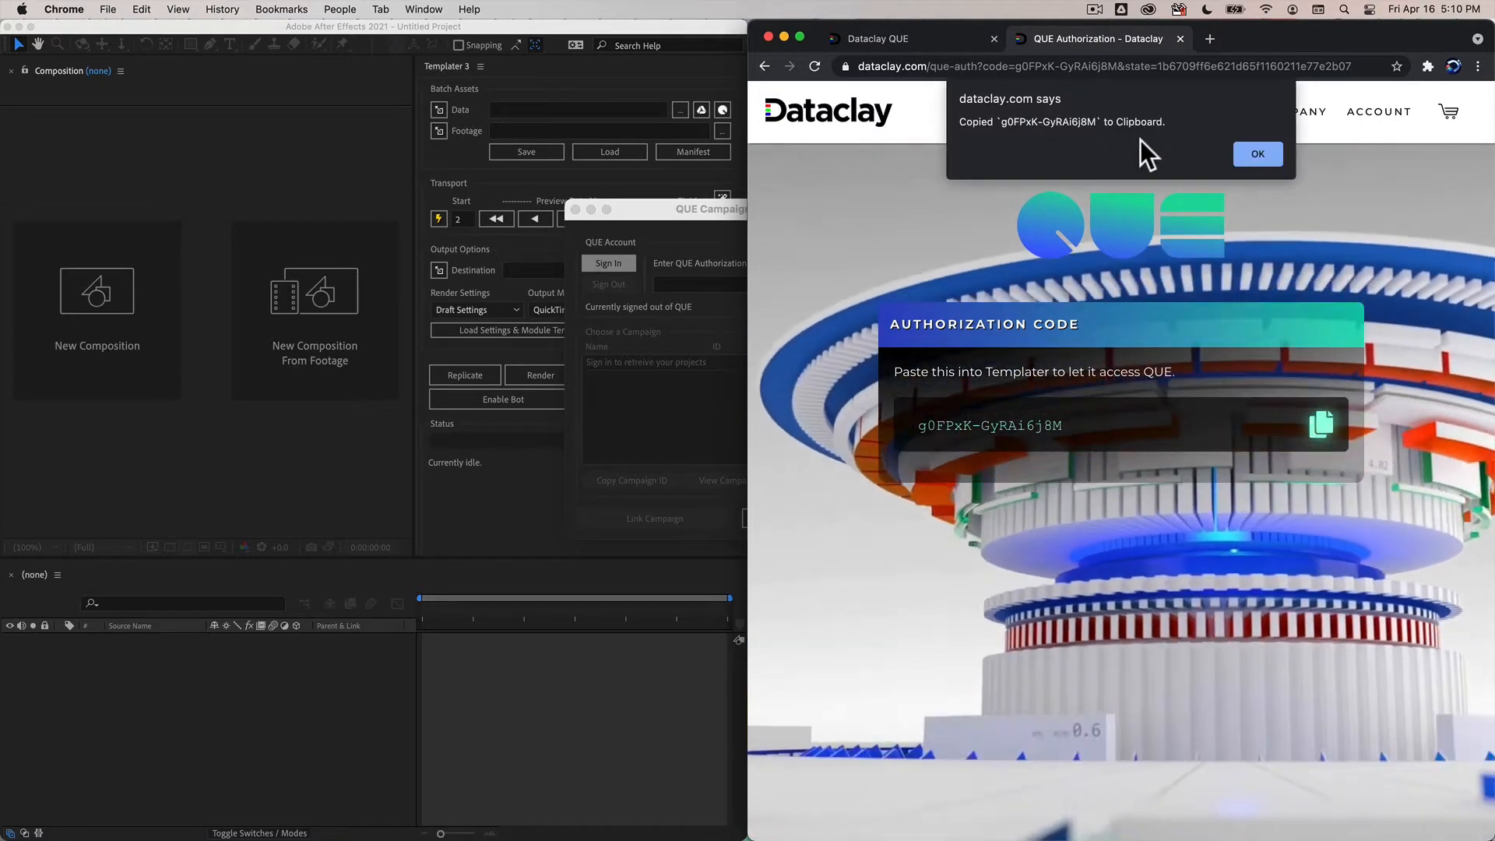
{"action": "left_click", "coordinate": [1260, 152]}
{"action": "left_click", "coordinate": [729, 223]}
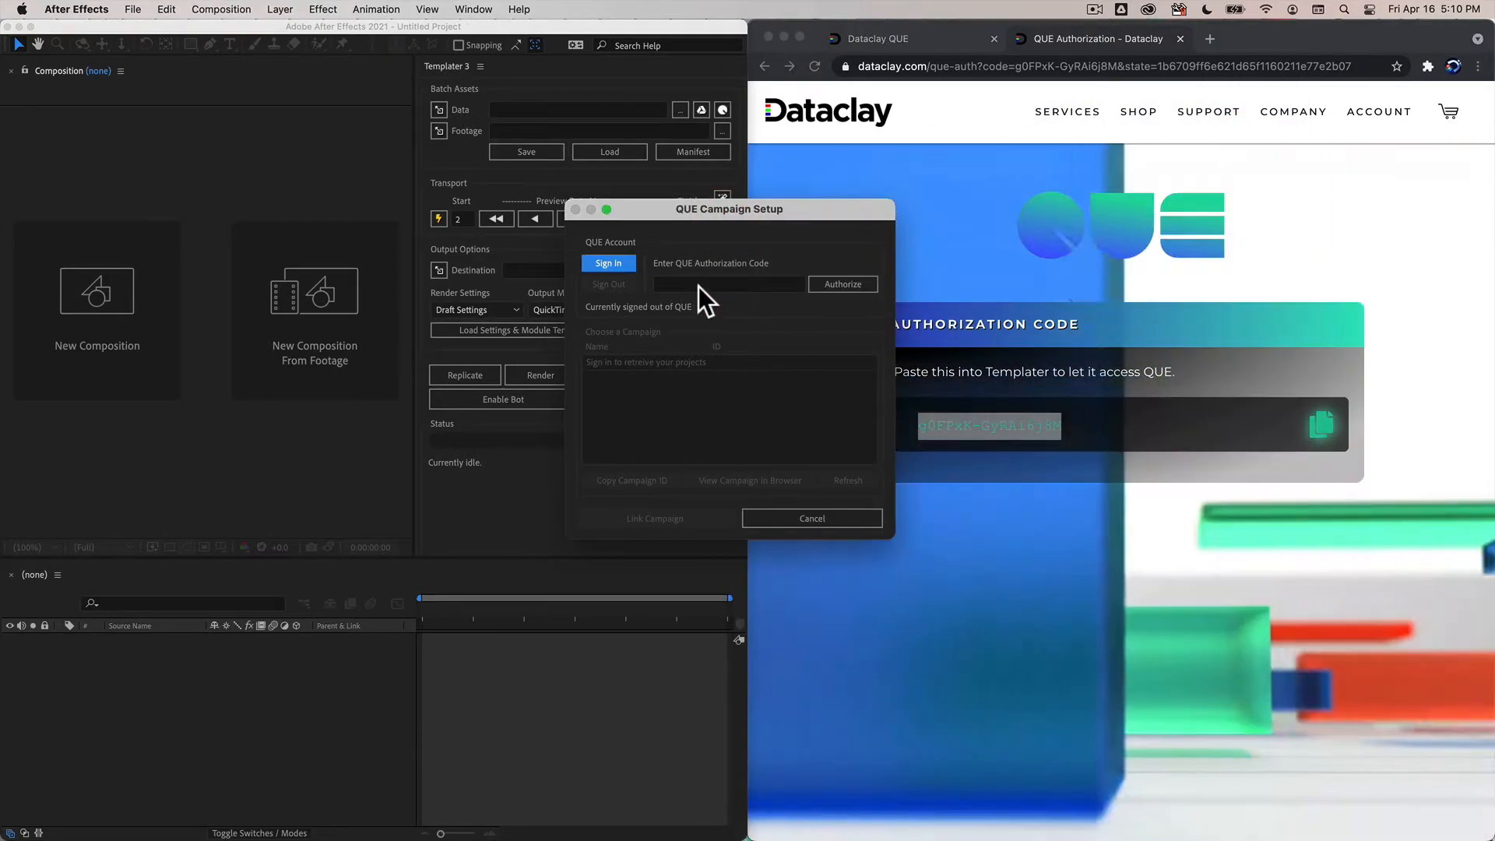
{"action": "left_click", "coordinate": [698, 286]}
{"action": "right_click", "coordinate": [699, 286]}
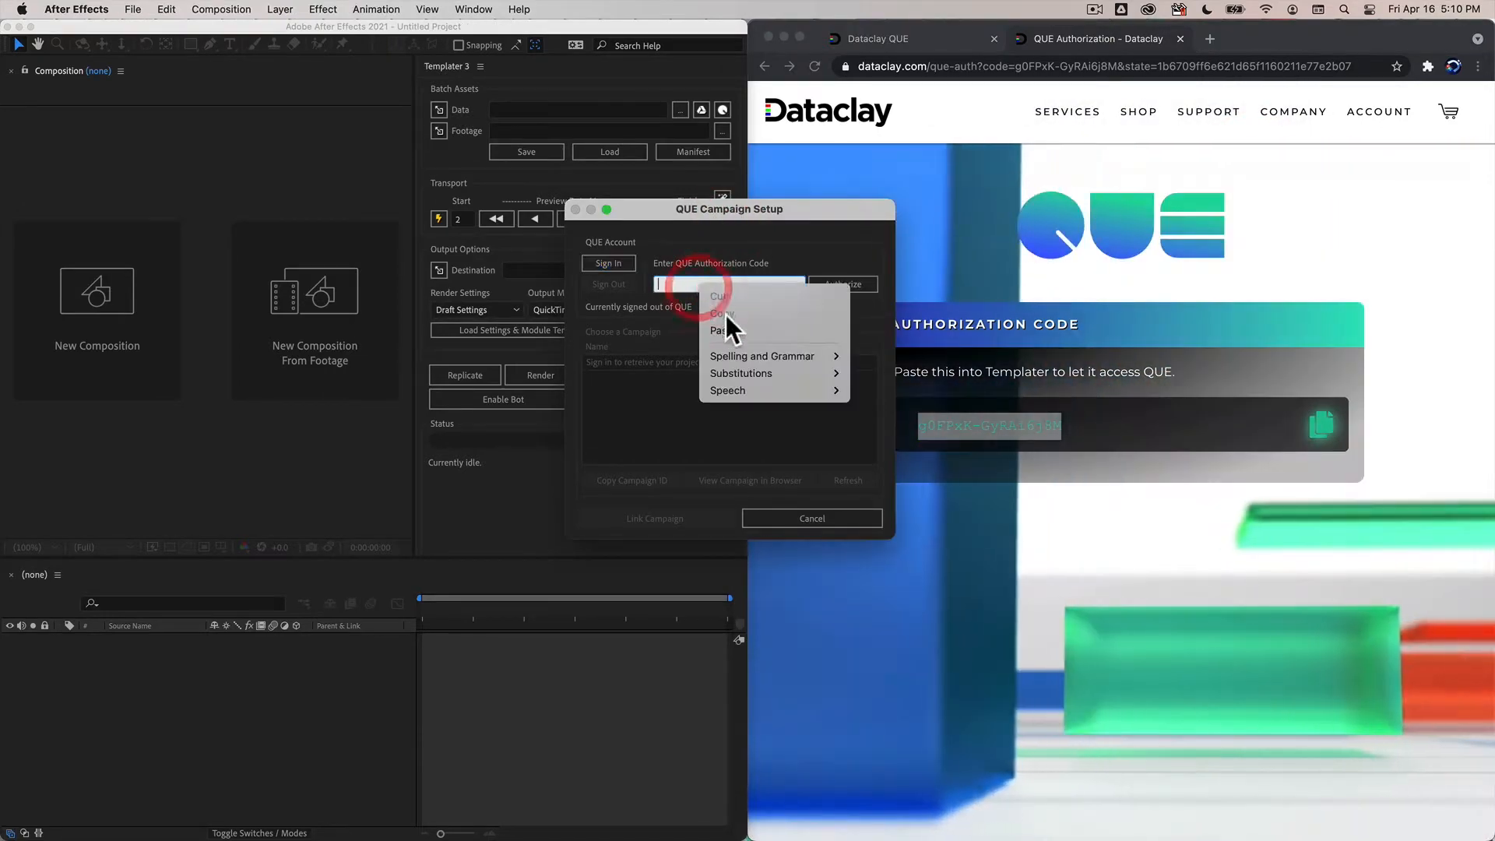
{"action": "left_click", "coordinate": [731, 331]}
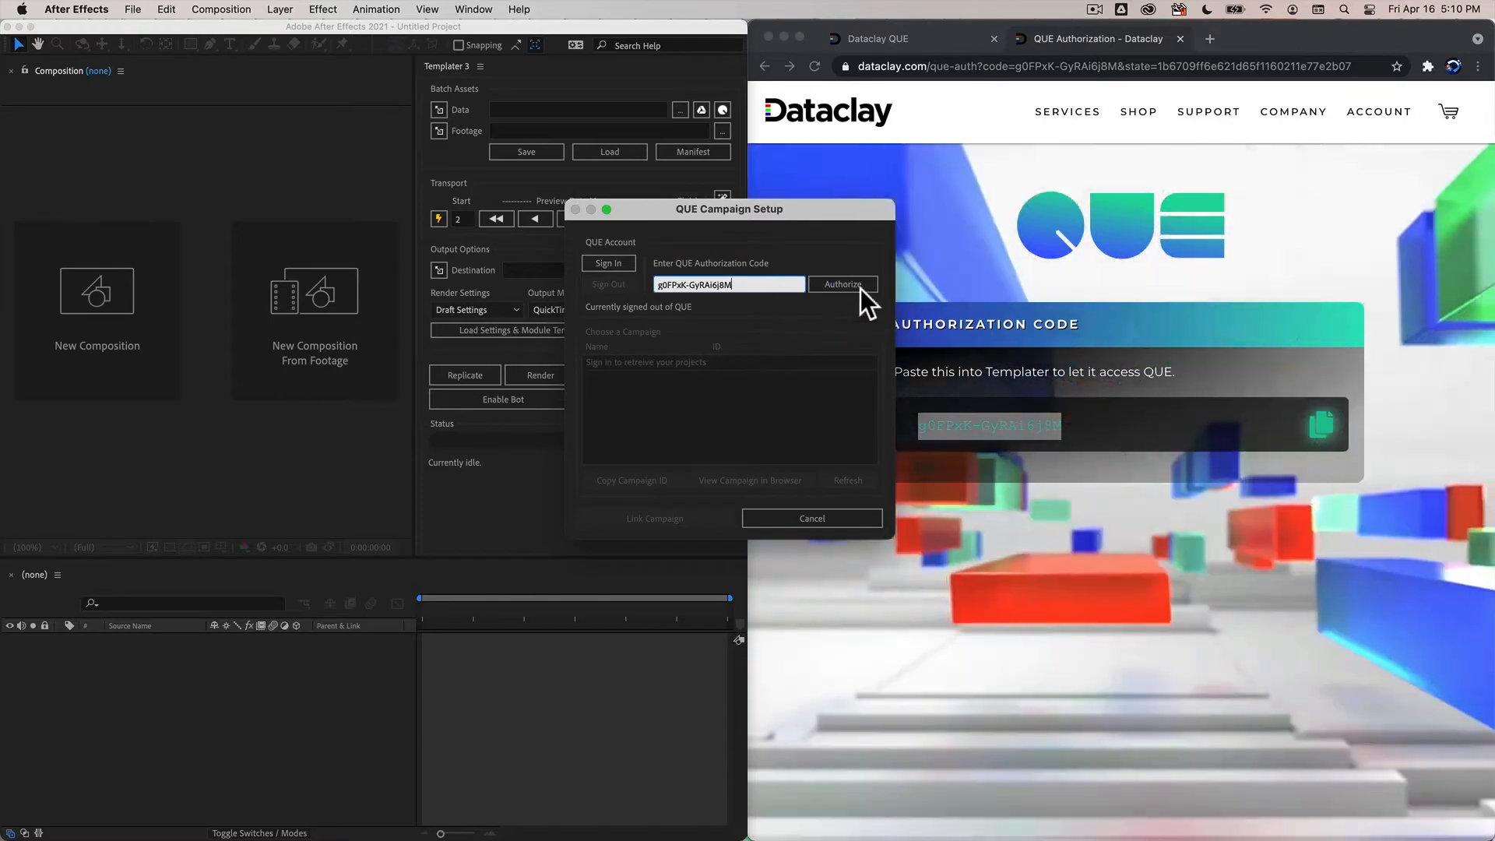
{"action": "left_click", "coordinate": [856, 283]}
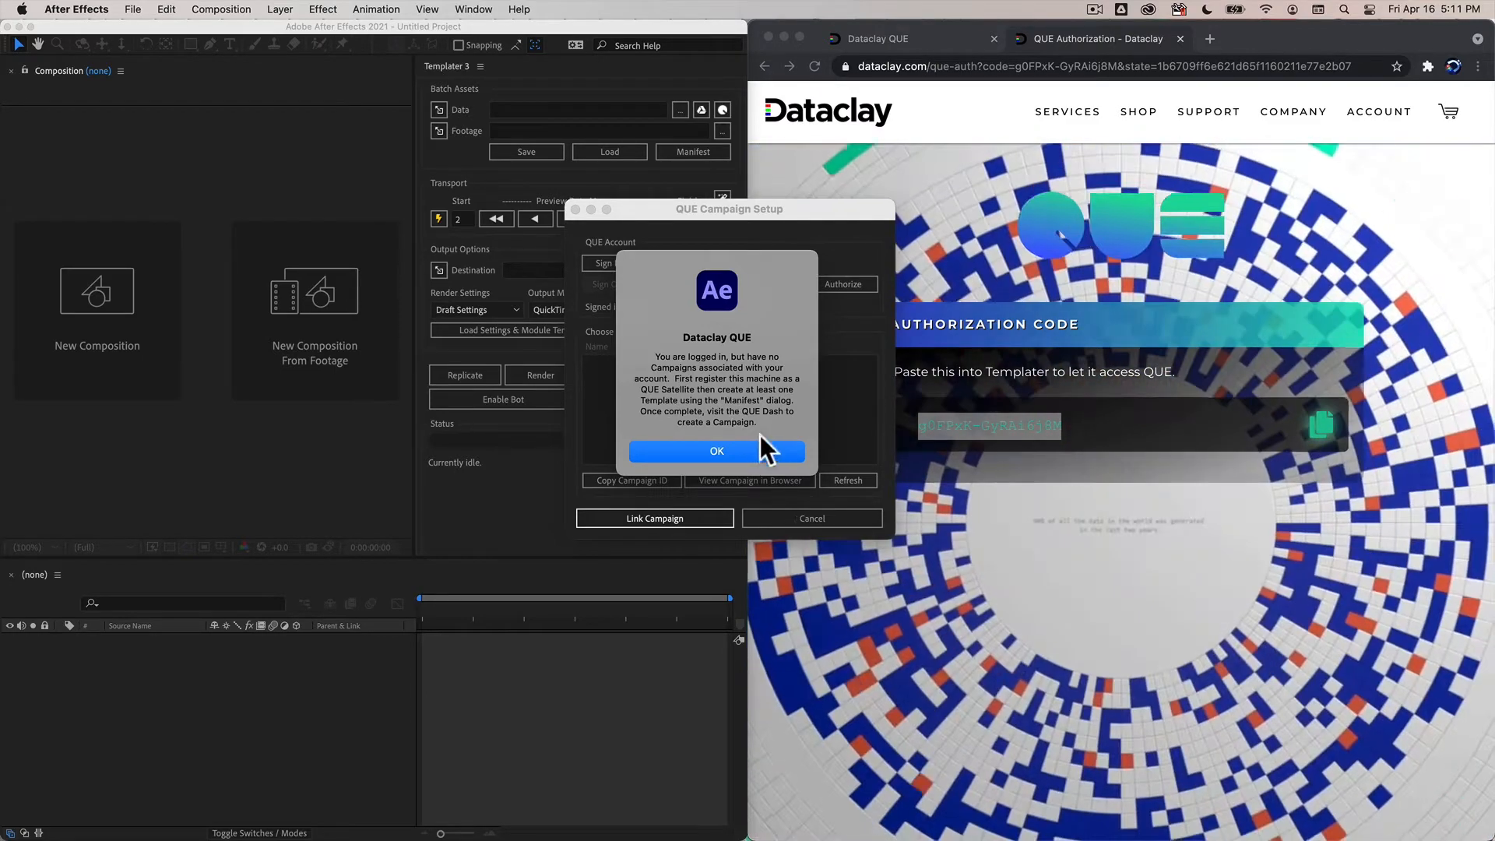
{"action": "left_click", "coordinate": [762, 451]}
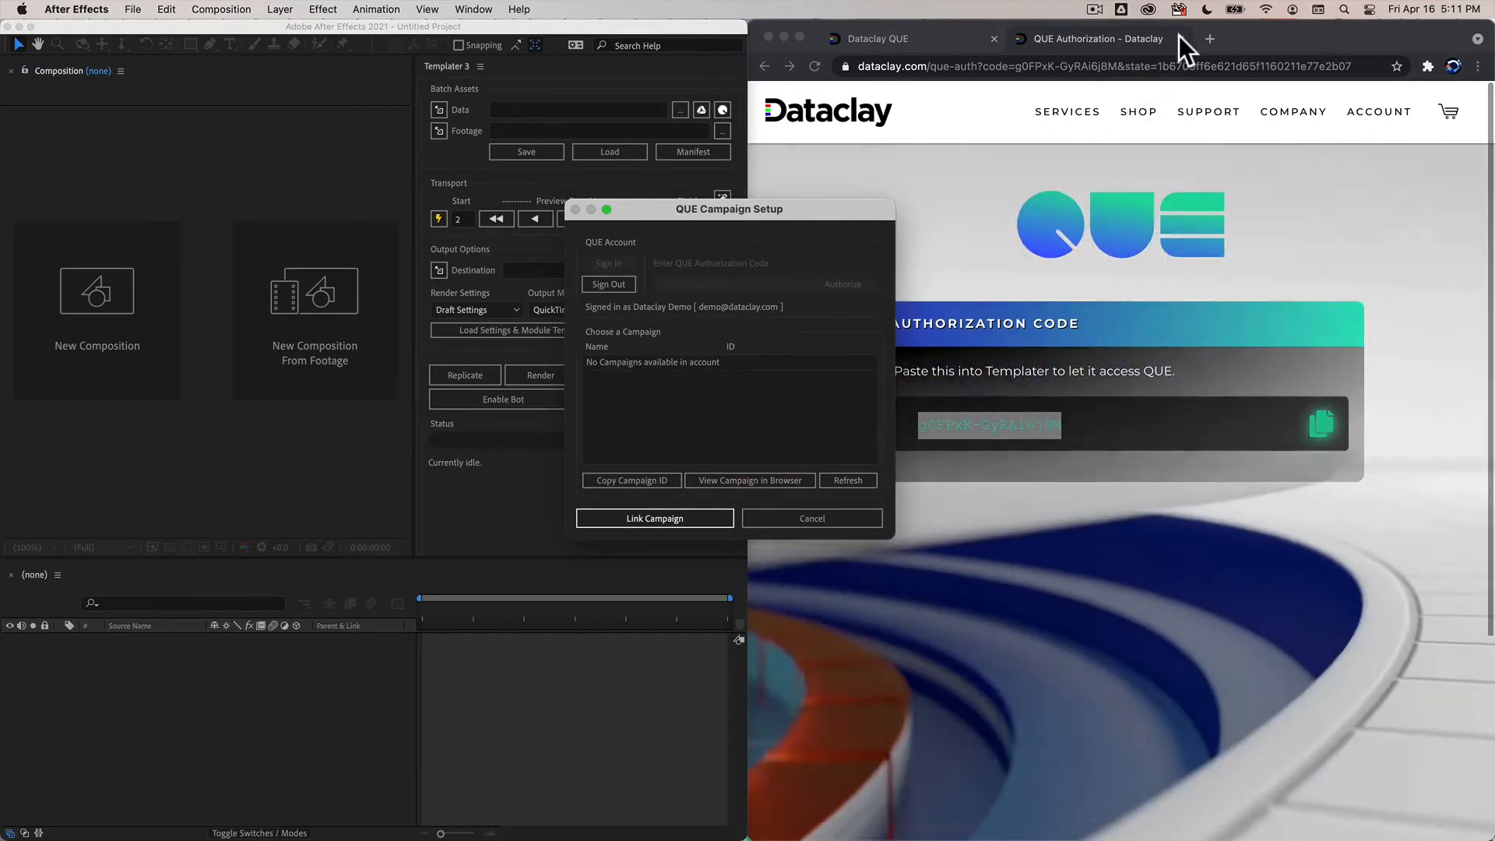
Close the QUE Authorization page in Chrome and leave the QUE Campaign Setup without linking a campaign
{"action": "left_click", "coordinate": [1180, 38]}
{"action": "left_click", "coordinate": [655, 214]}
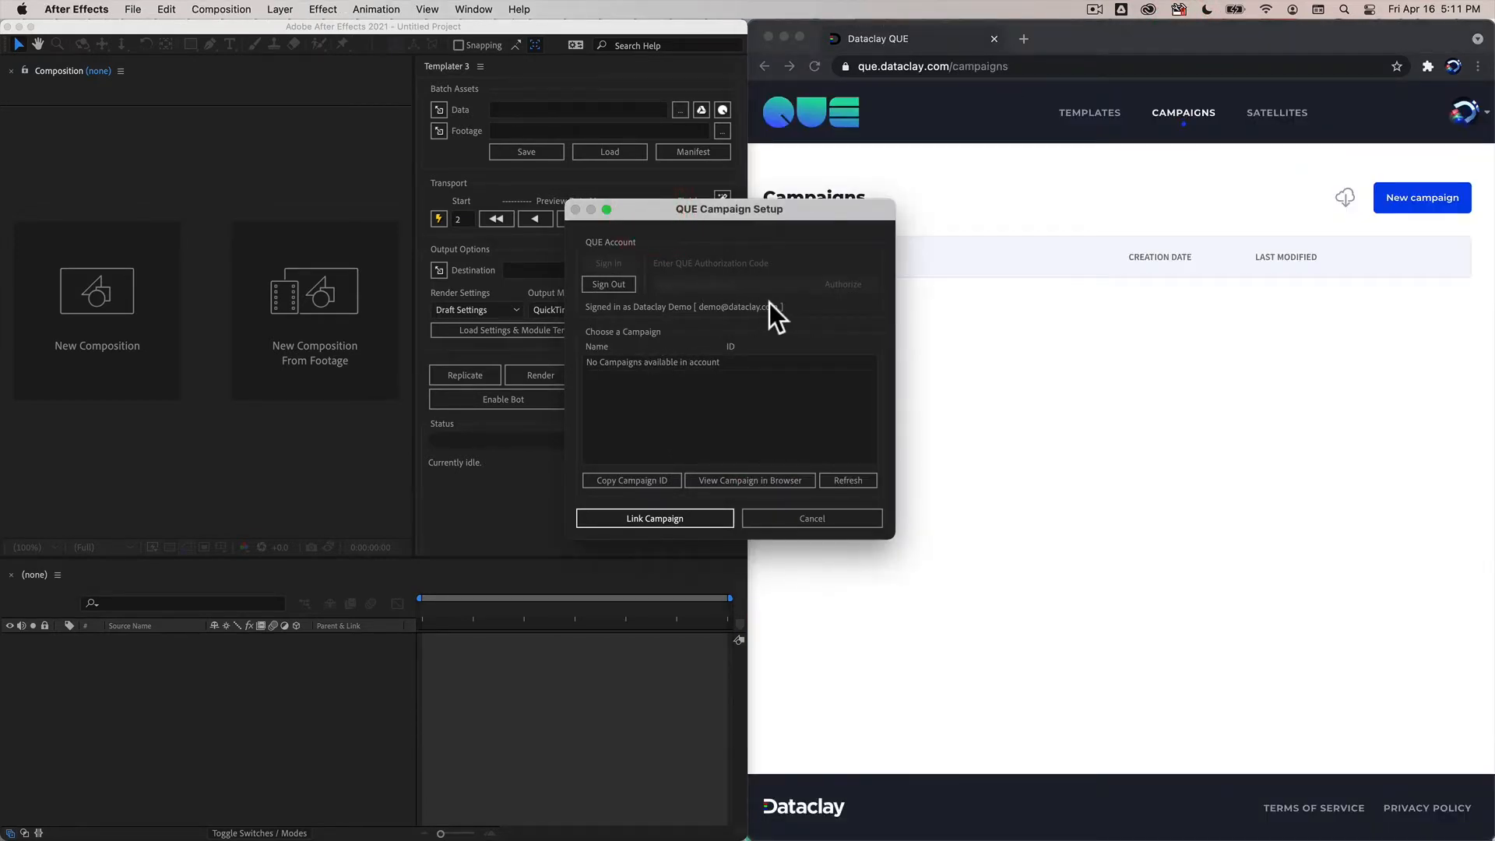
{"action": "left_click", "coordinate": [814, 518]}
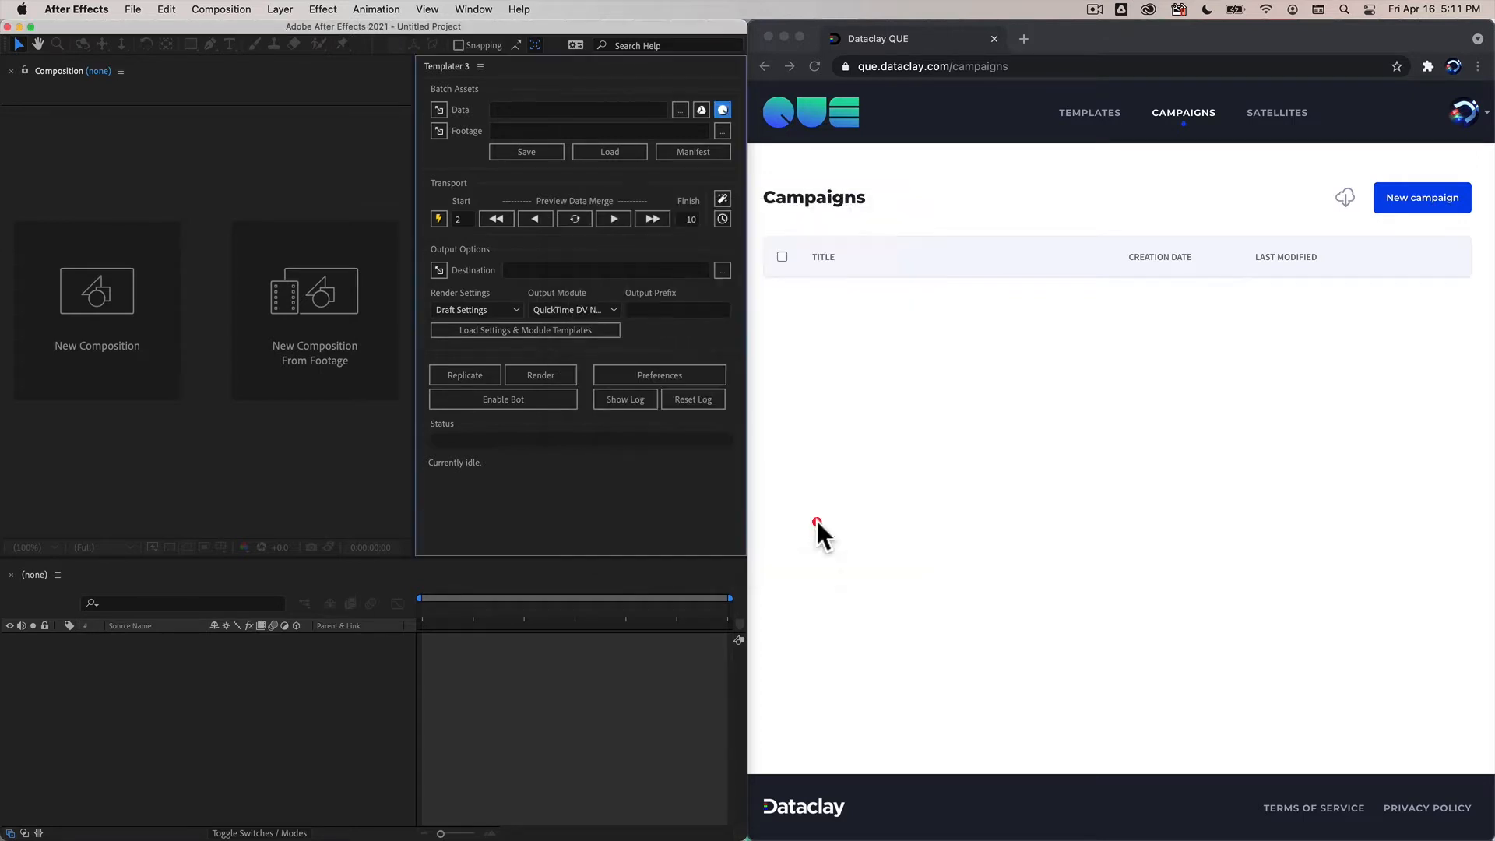
Open the QUE Configuration from the Templater Preferences
{"action": "left_click", "coordinate": [660, 482]}
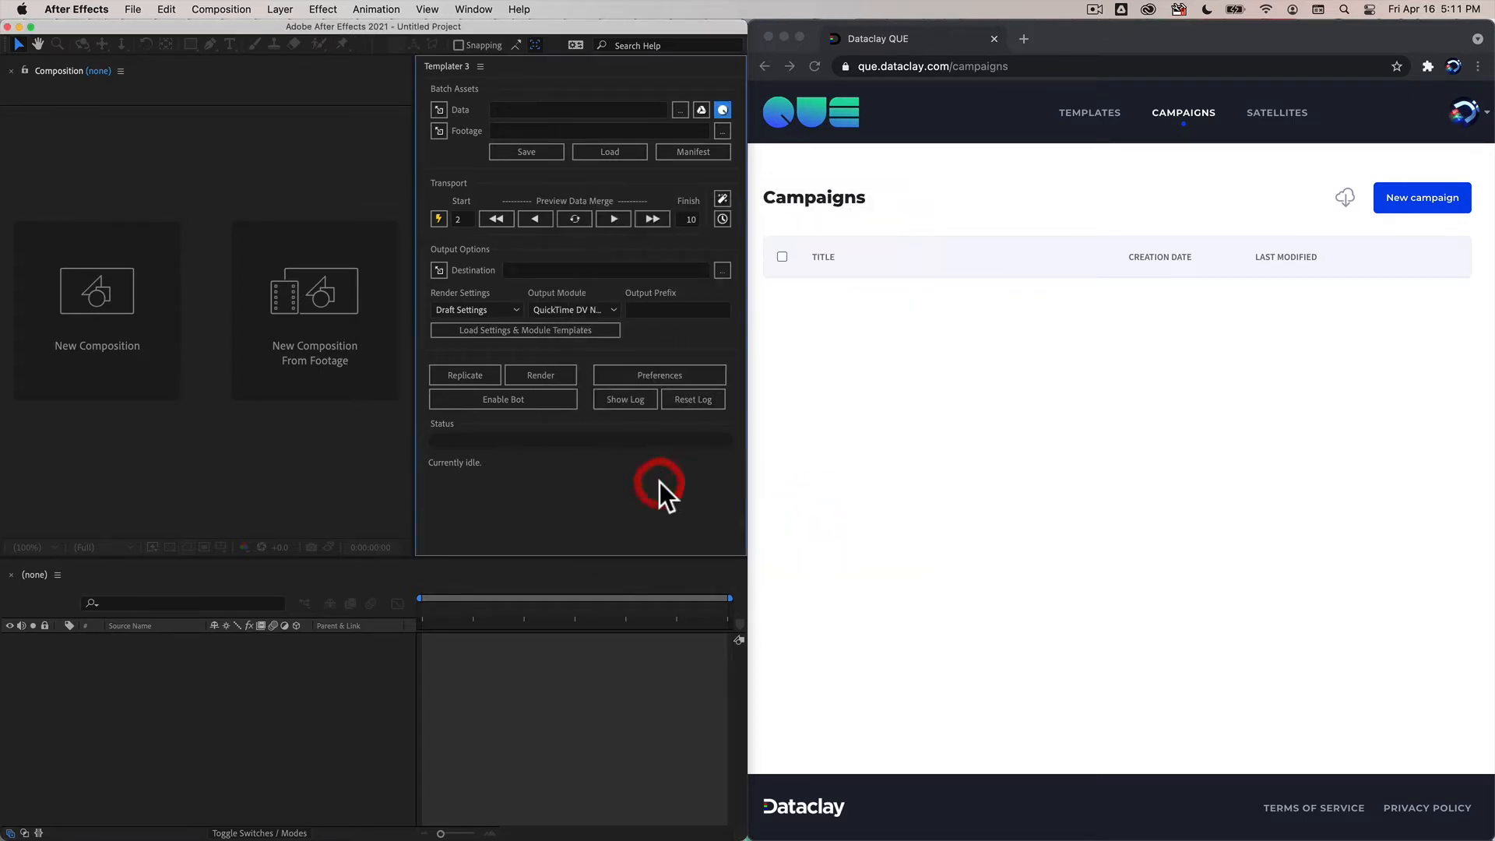
{"action": "left_click", "coordinate": [657, 380]}
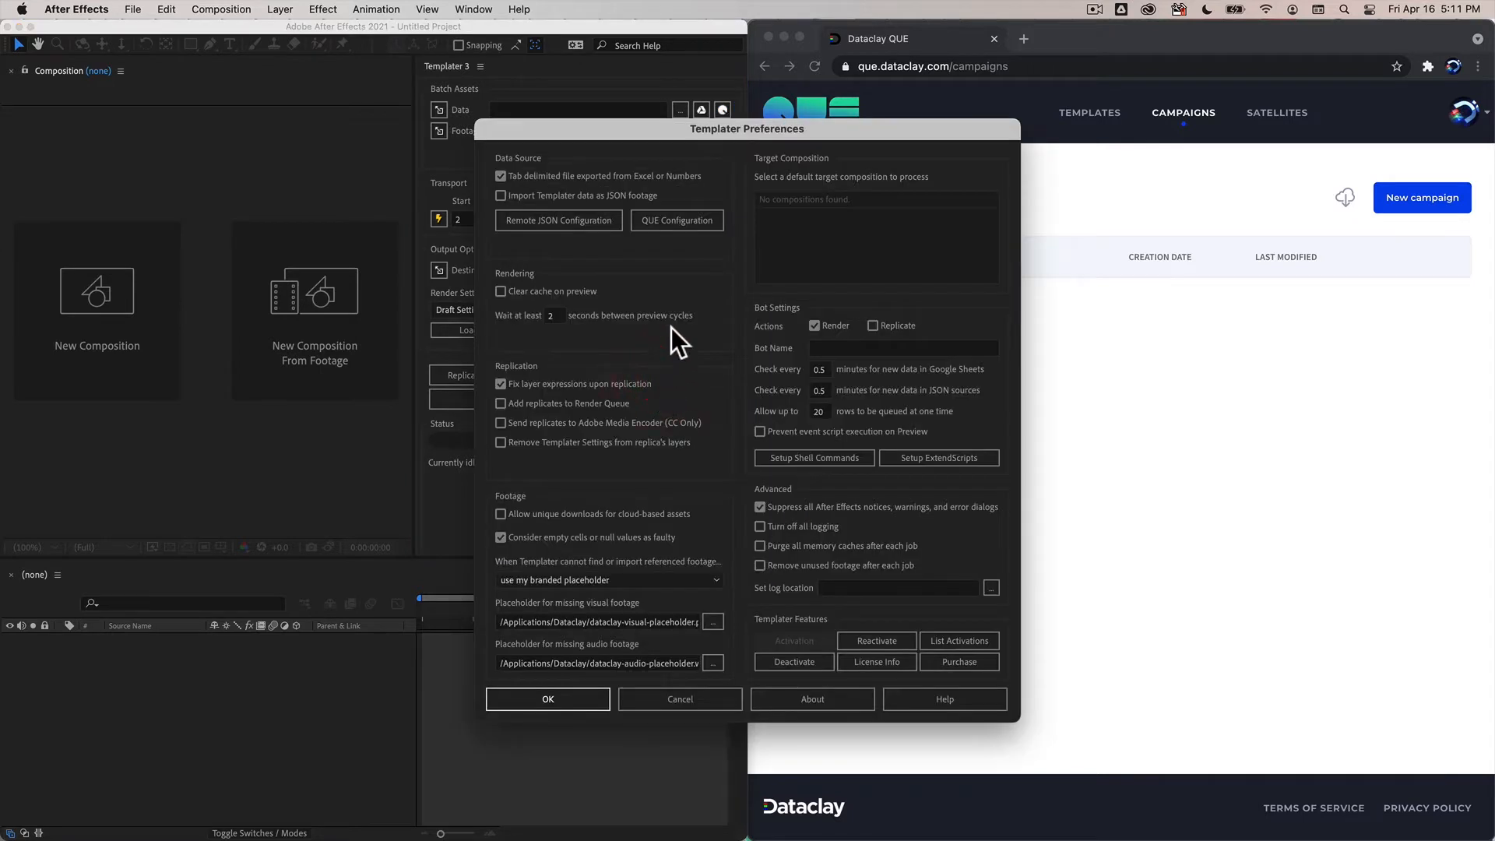
{"action": "left_click_drag", "start_coordinate": [684, 128], "coordinate": [671, 132]}
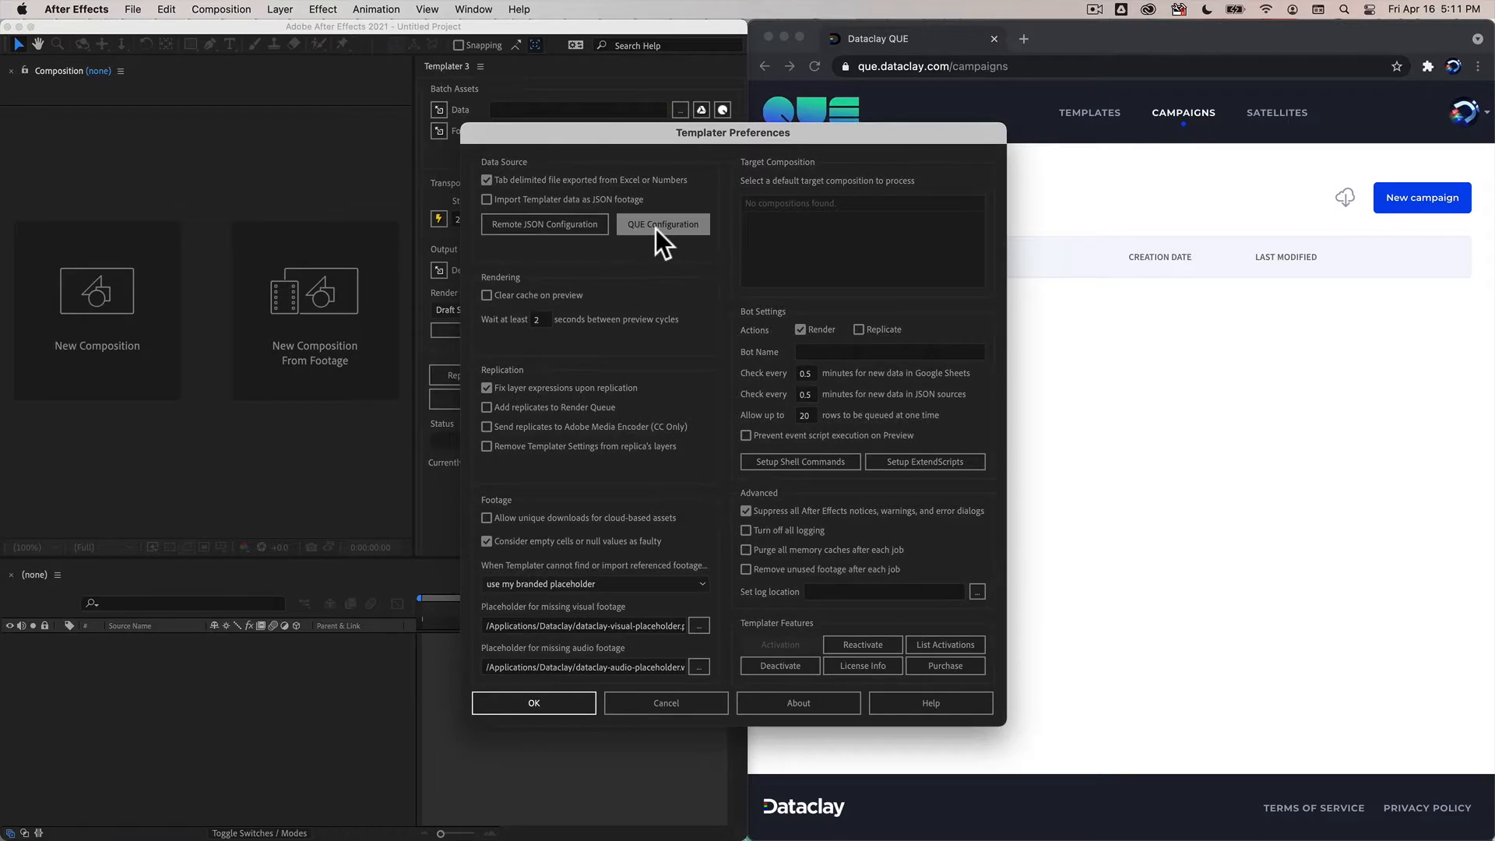
{"action": "left_click", "coordinate": [680, 230]}
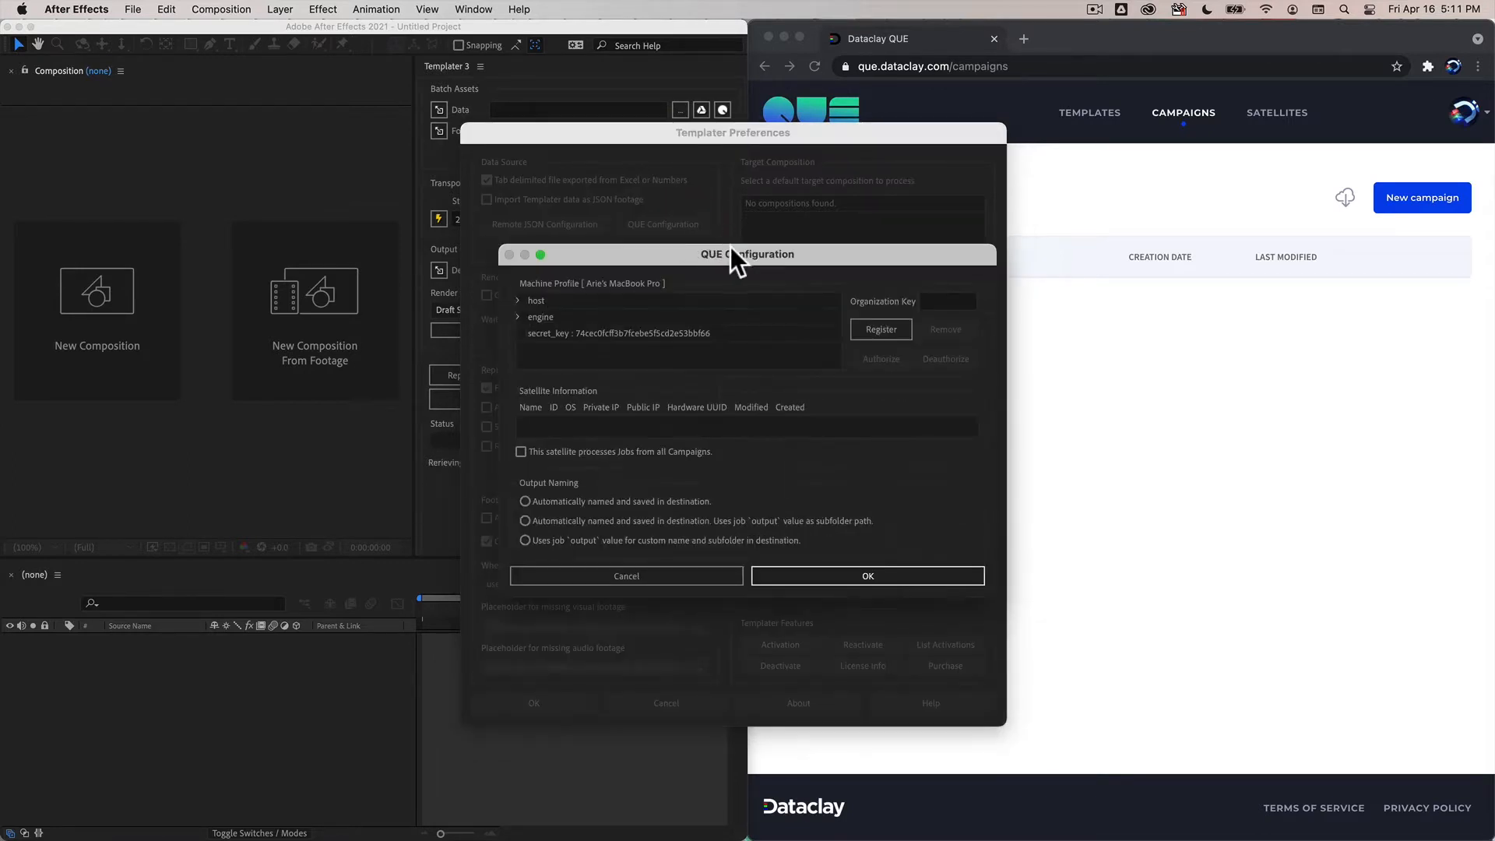
{"action": "mouse_move", "coordinate": [742, 252]}
{"action": "left_mouse_down"}
{"action": "mouse_move", "coordinate": [694, 250]}
{"action": "mouse_move", "coordinate": [744, 241]}
{"action": "mouse_move", "coordinate": [725, 239]}
{"action": "left_mouse_up"}
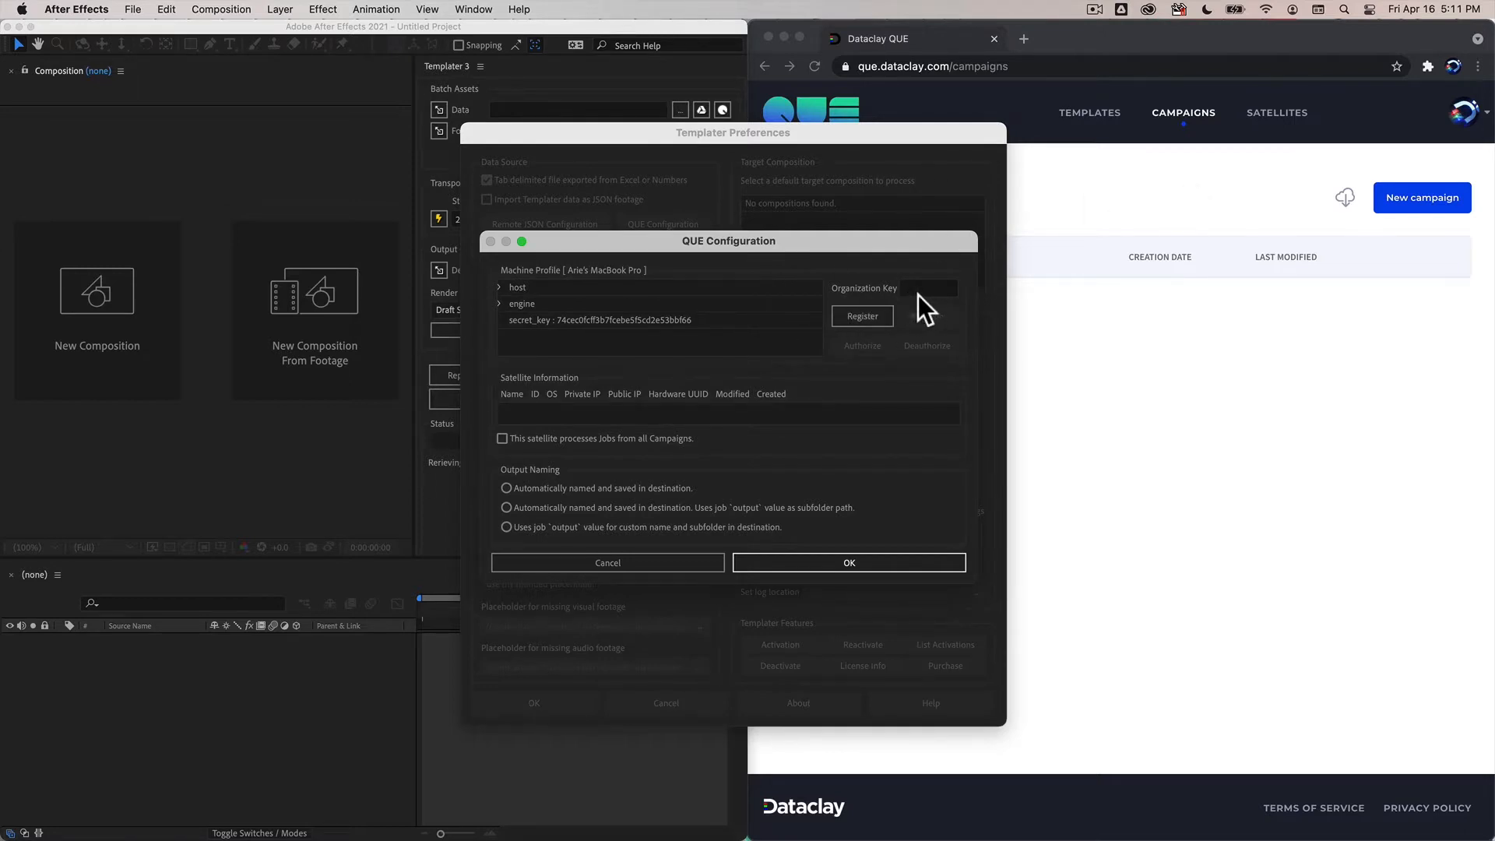
Switch to the QUE dashboard in Chrome and copy the Organization Key from the account profile
{"action": "left_click", "coordinate": [1463, 113]}
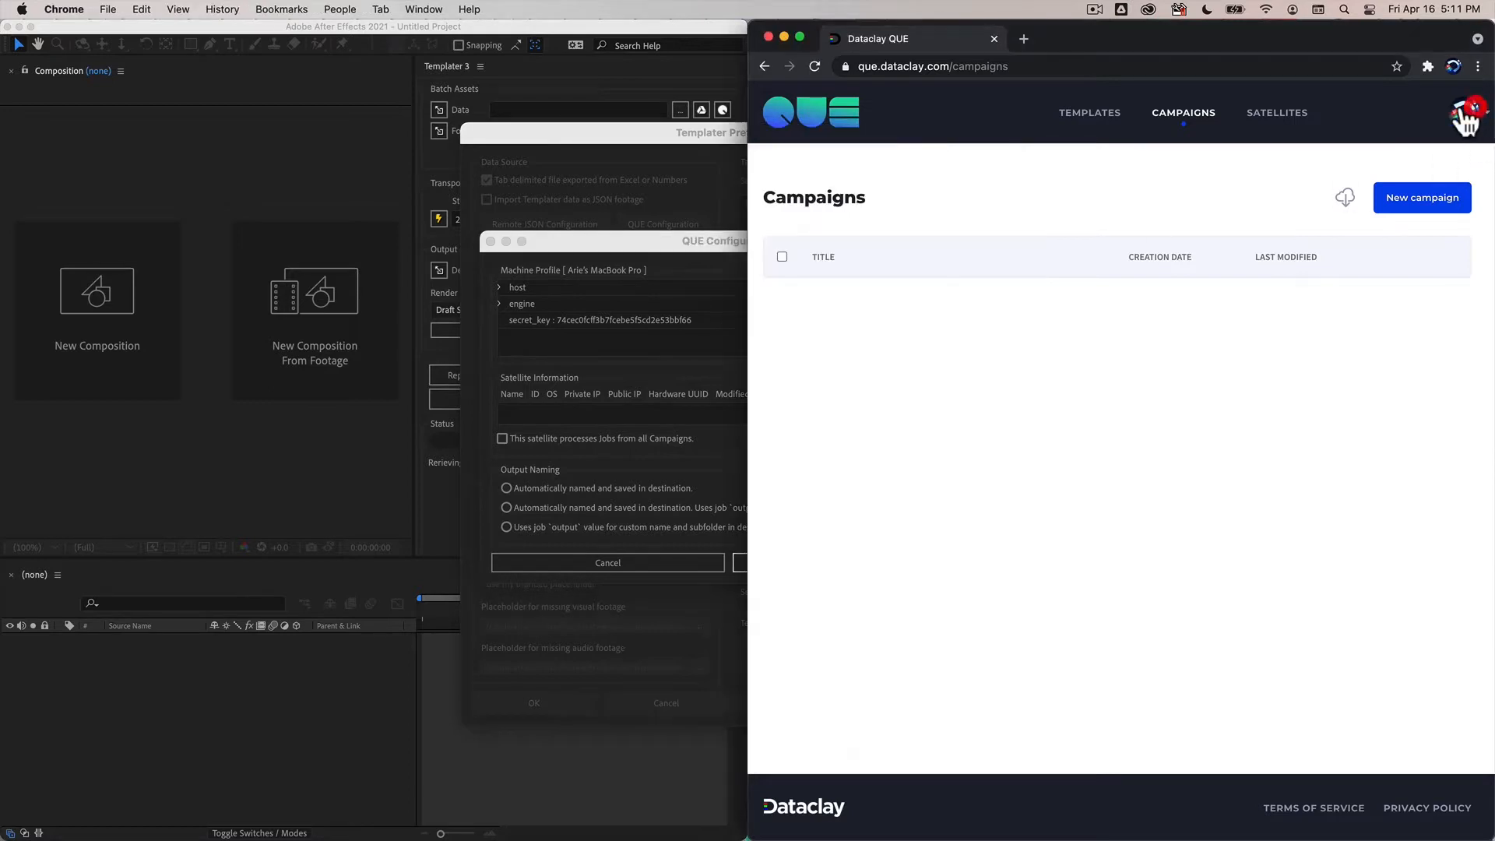
{"action": "left_click", "coordinate": [1314, 162]}
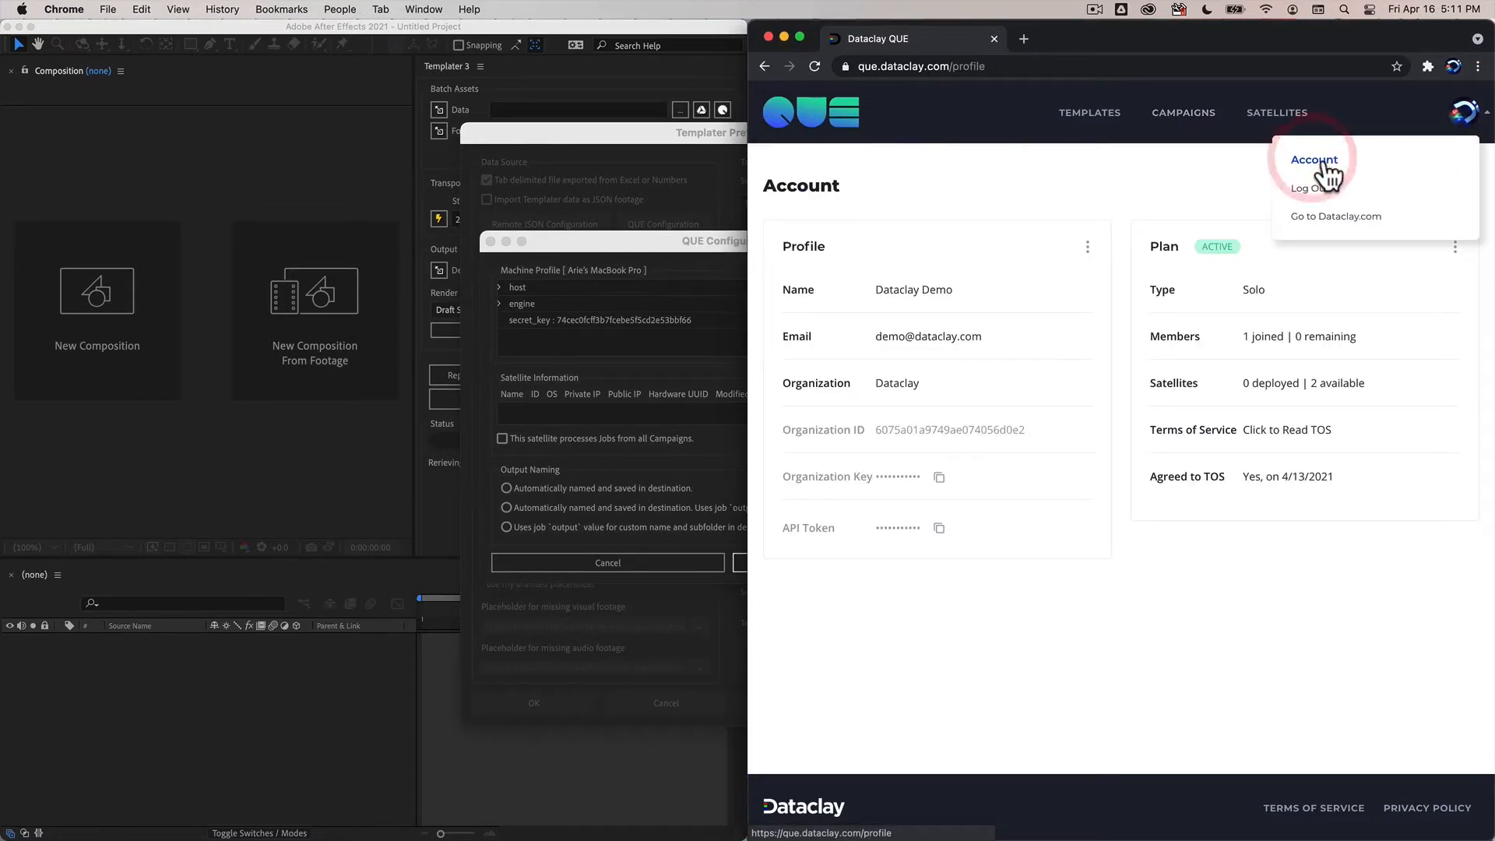
{"action": "left_click", "coordinate": [992, 164]}
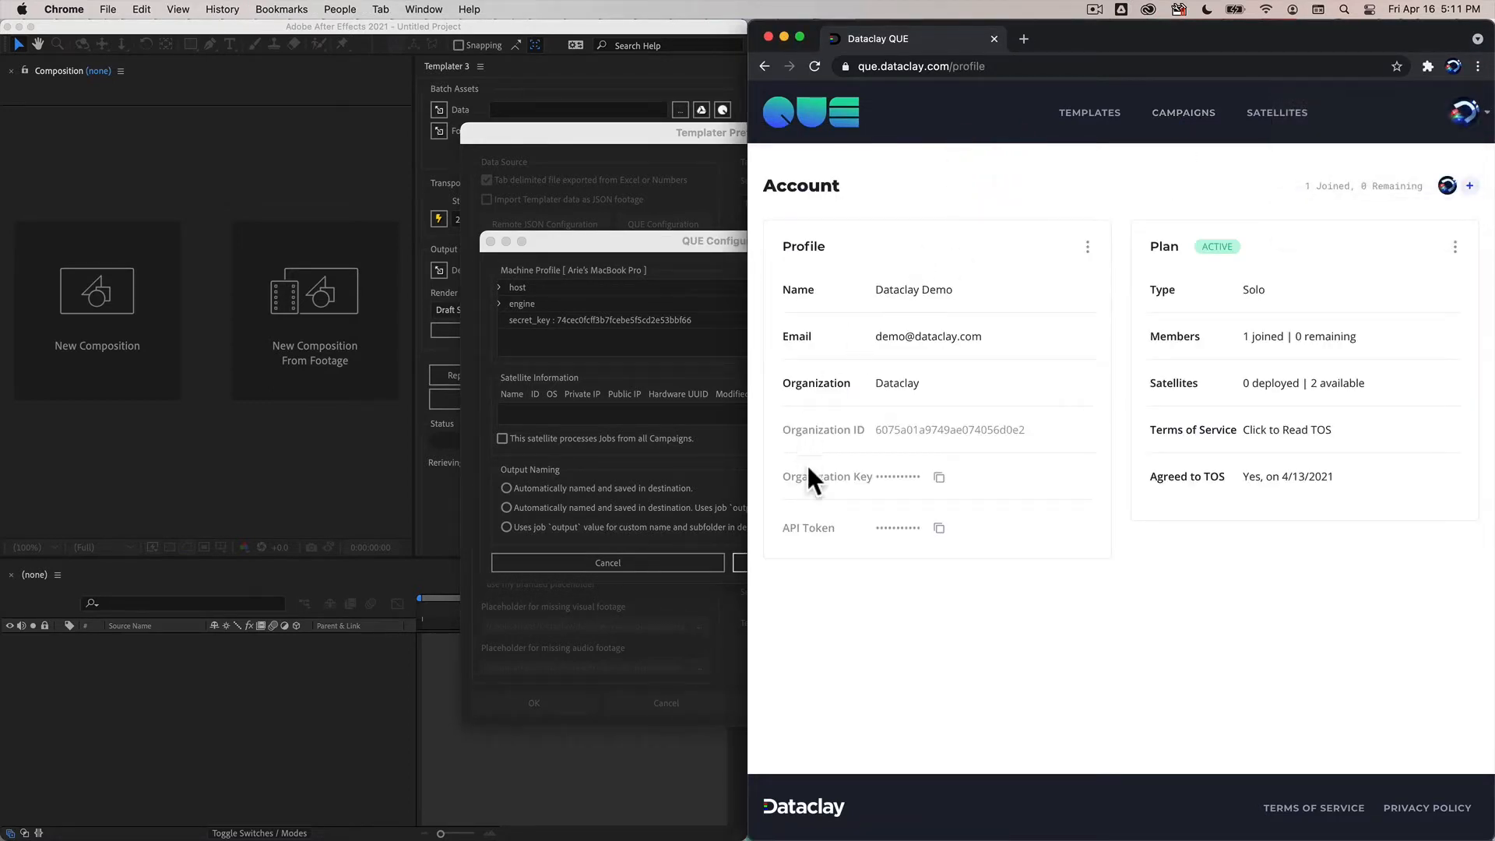
{"action": "left_click_drag", "start_coordinate": [787, 477], "coordinate": [875, 477]}
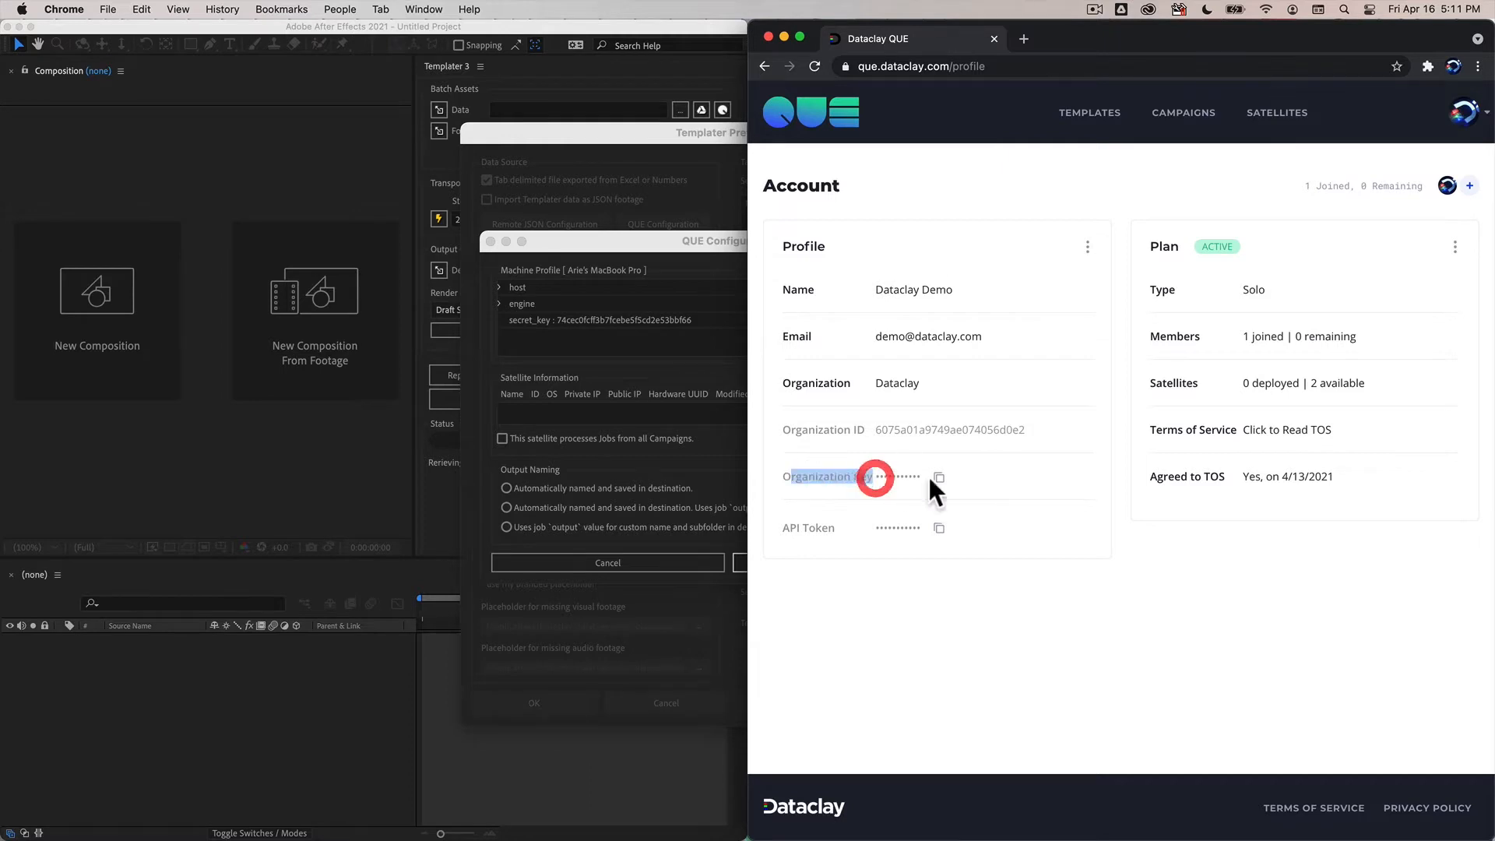
{"action": "left_click", "coordinate": [940, 477]}
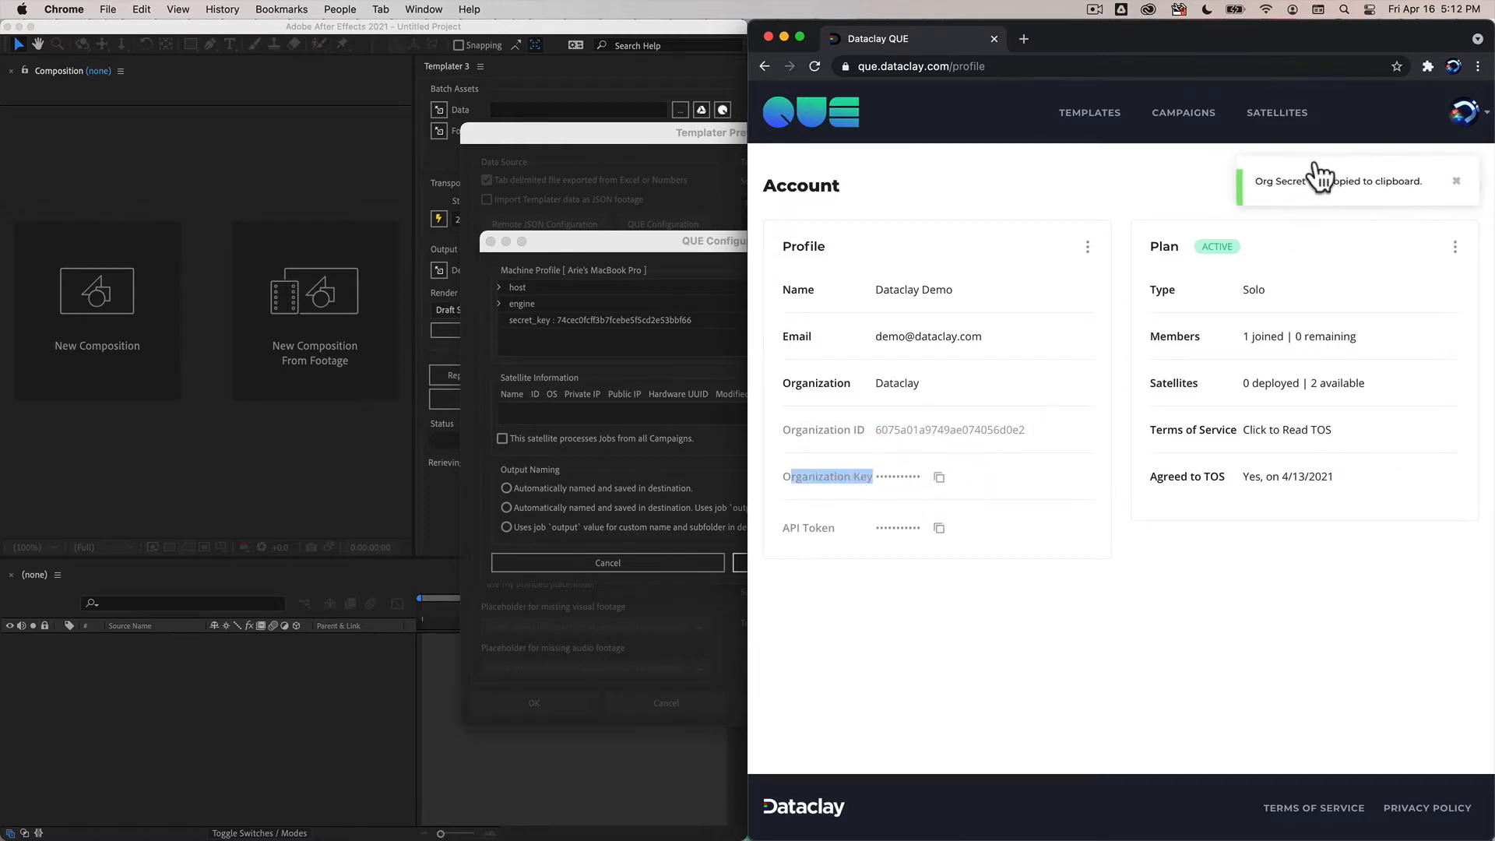
Return to After Effects and paste the organization key into the Organization Key field of the QUE Configuration
{"action": "left_click", "coordinate": [721, 234]}
{"action": "right_click", "coordinate": [919, 288]}
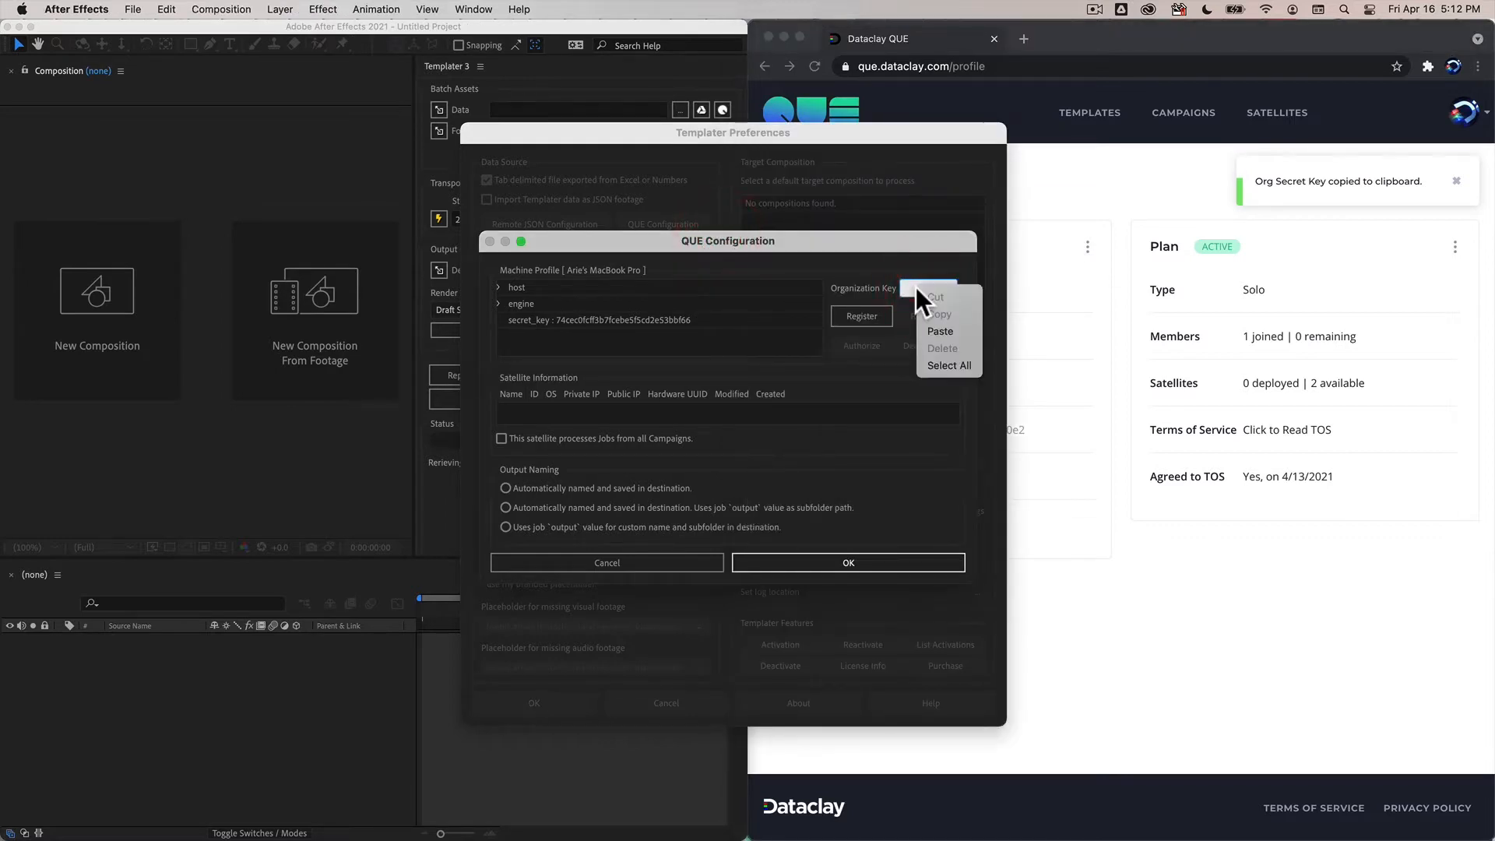
{"action": "left_click", "coordinate": [940, 328]}
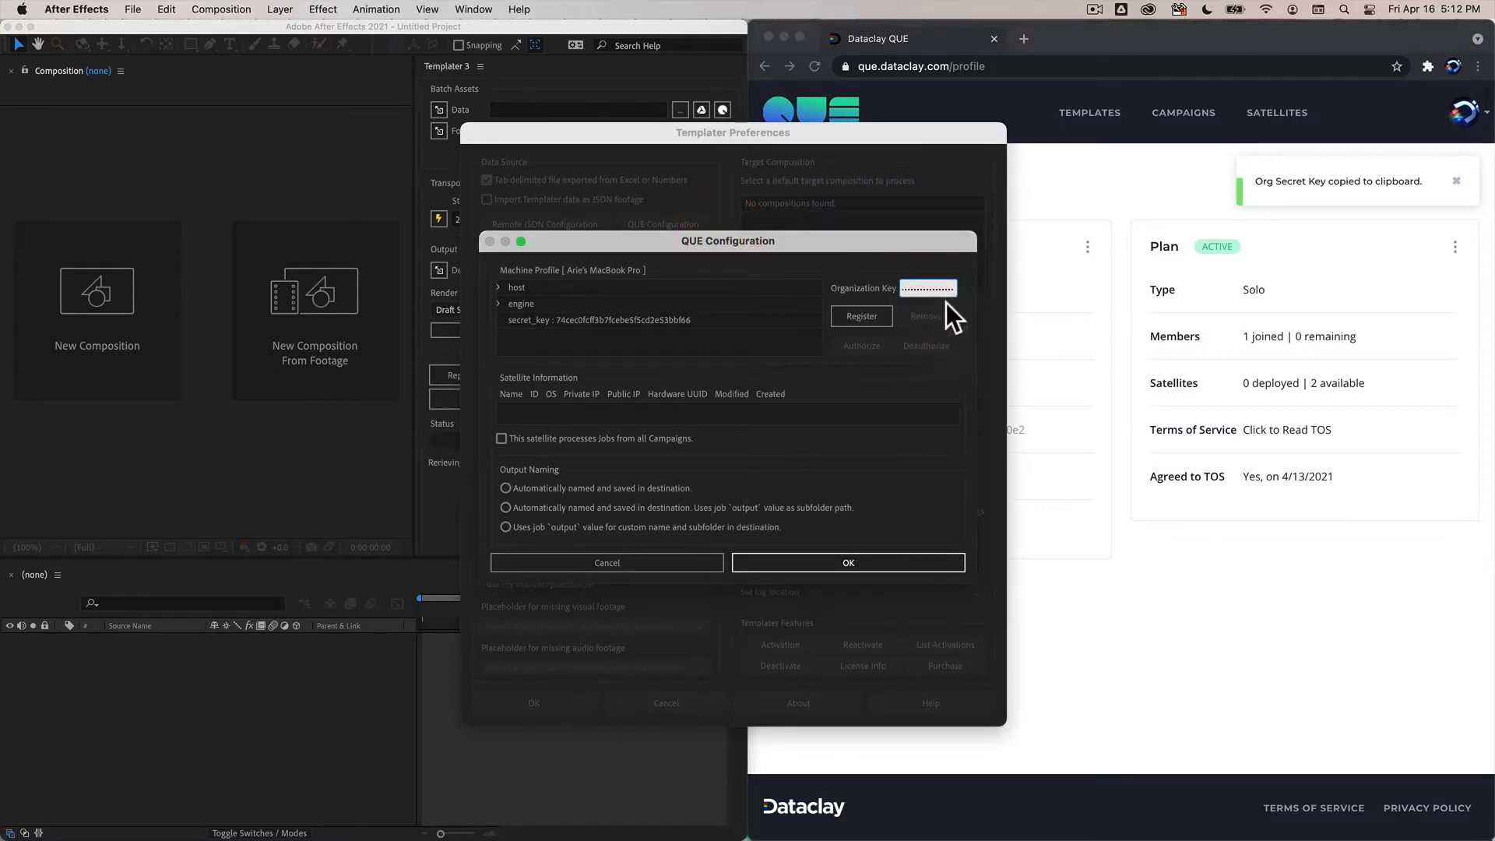
{"action": "left_click", "coordinate": [889, 319]}
{"action": "mouse_move", "coordinate": [852, 250]}
{"action": "left_mouse_down"}
{"action": "mouse_move", "coordinate": [805, 282]}
{"action": "mouse_move", "coordinate": [847, 255]}
{"action": "left_mouse_up"}
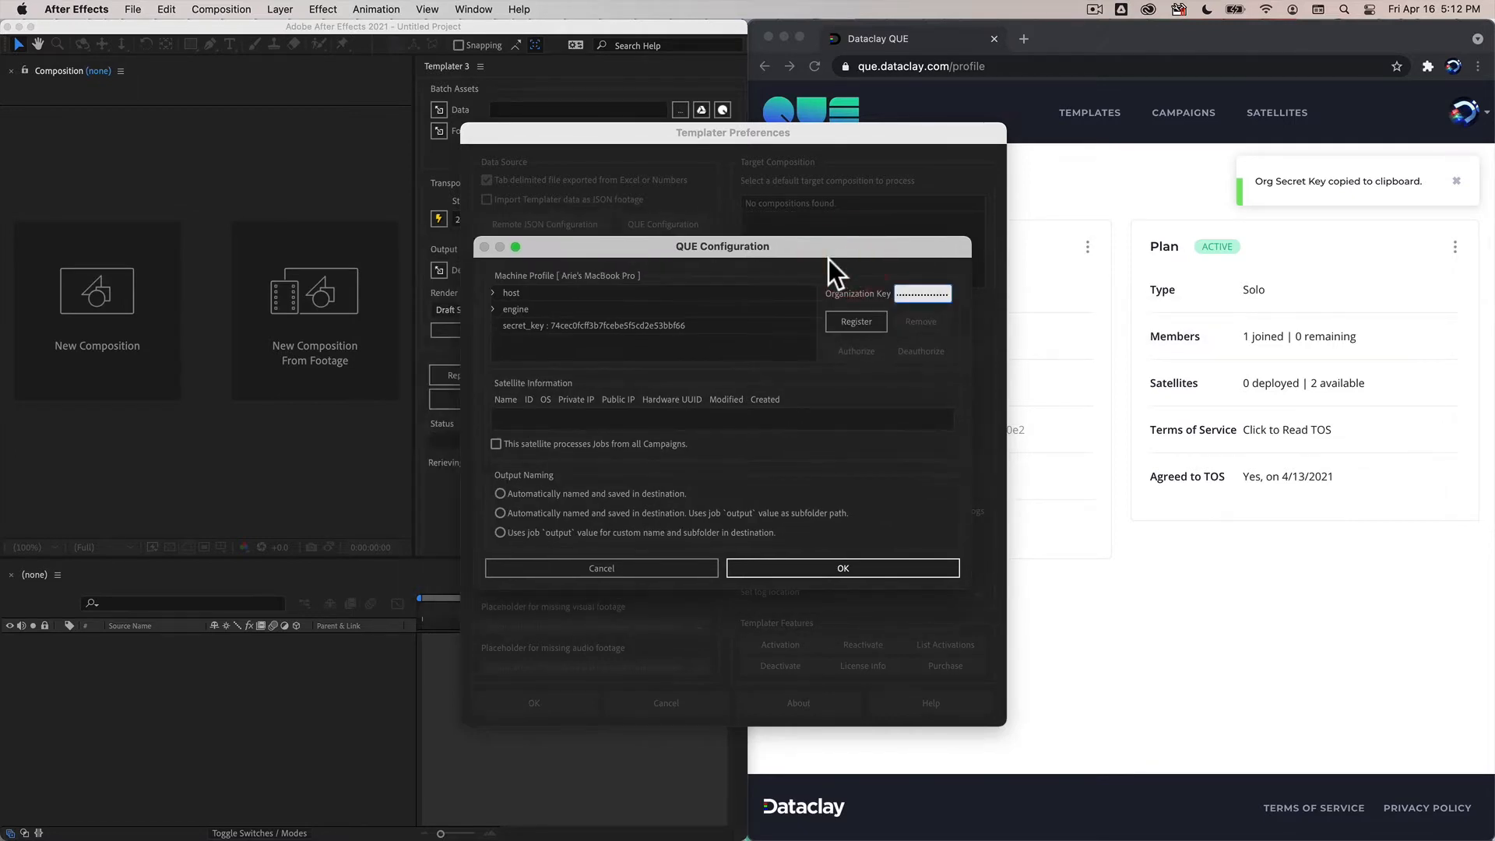
Show the Satellites page of the QUE dashboard in Chrome, and register this machine as a satellite in Templater's QUE Configuration
{"action": "left_click", "coordinate": [1156, 187]}
{"action": "left_click", "coordinate": [1287, 104]}
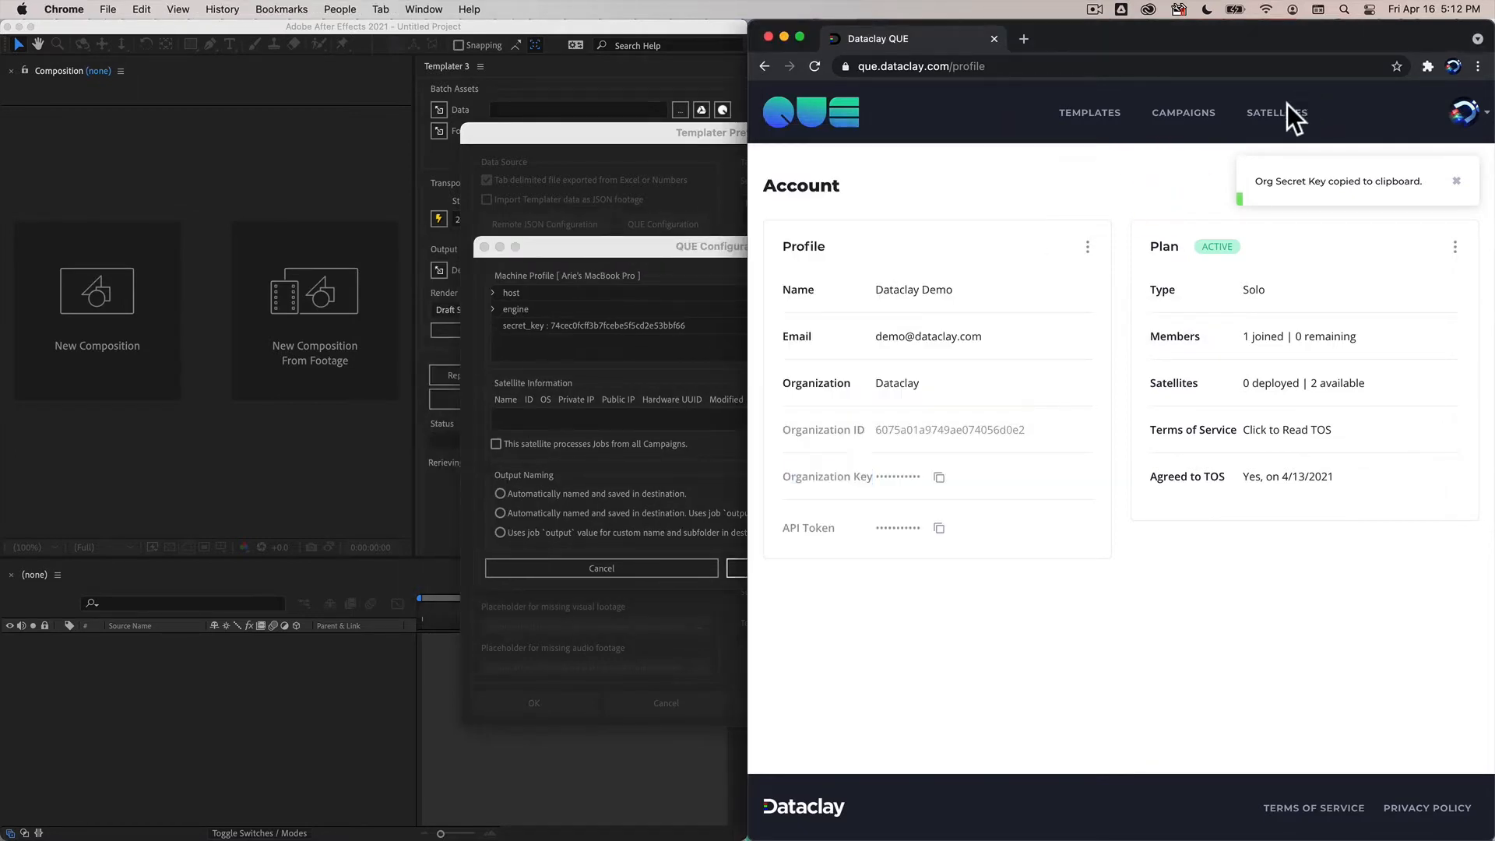
{"action": "left_click", "coordinate": [1455, 181]}
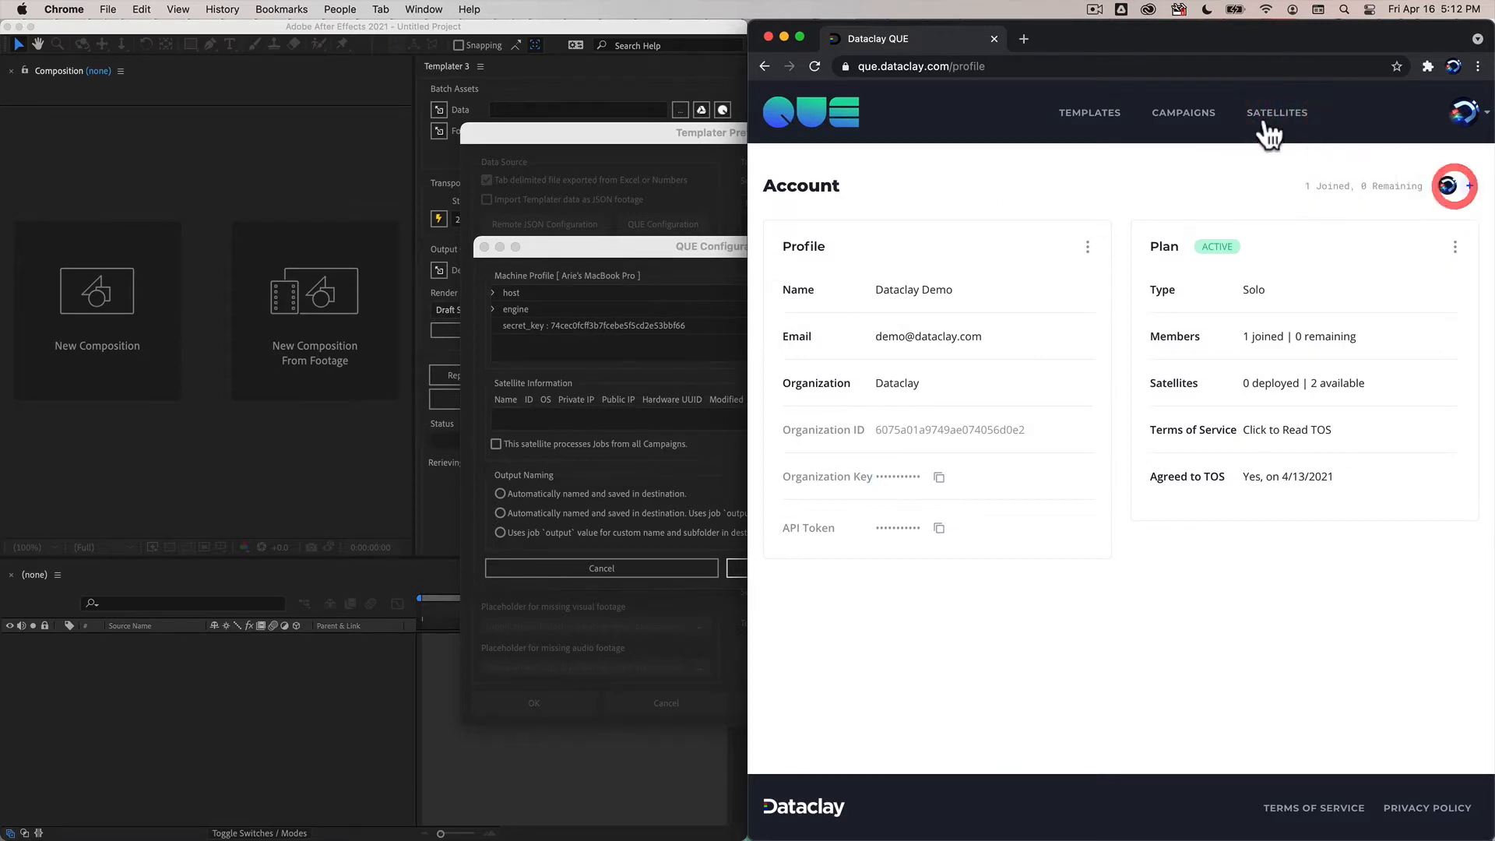
{"action": "left_click", "coordinate": [1269, 121]}
{"action": "left_click", "coordinate": [651, 250]}
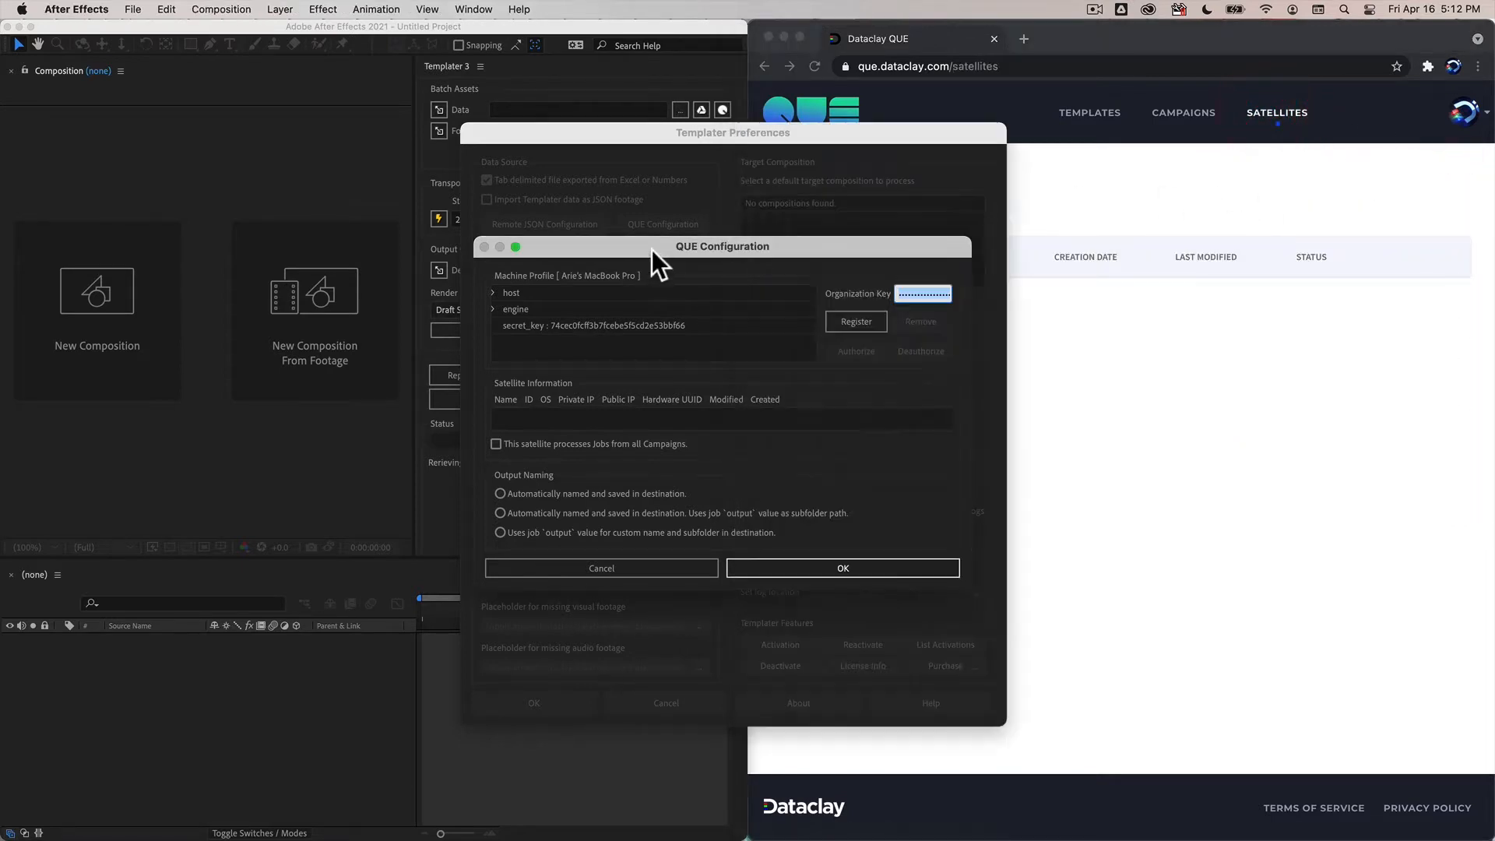
{"action": "left_click", "coordinate": [863, 320]}
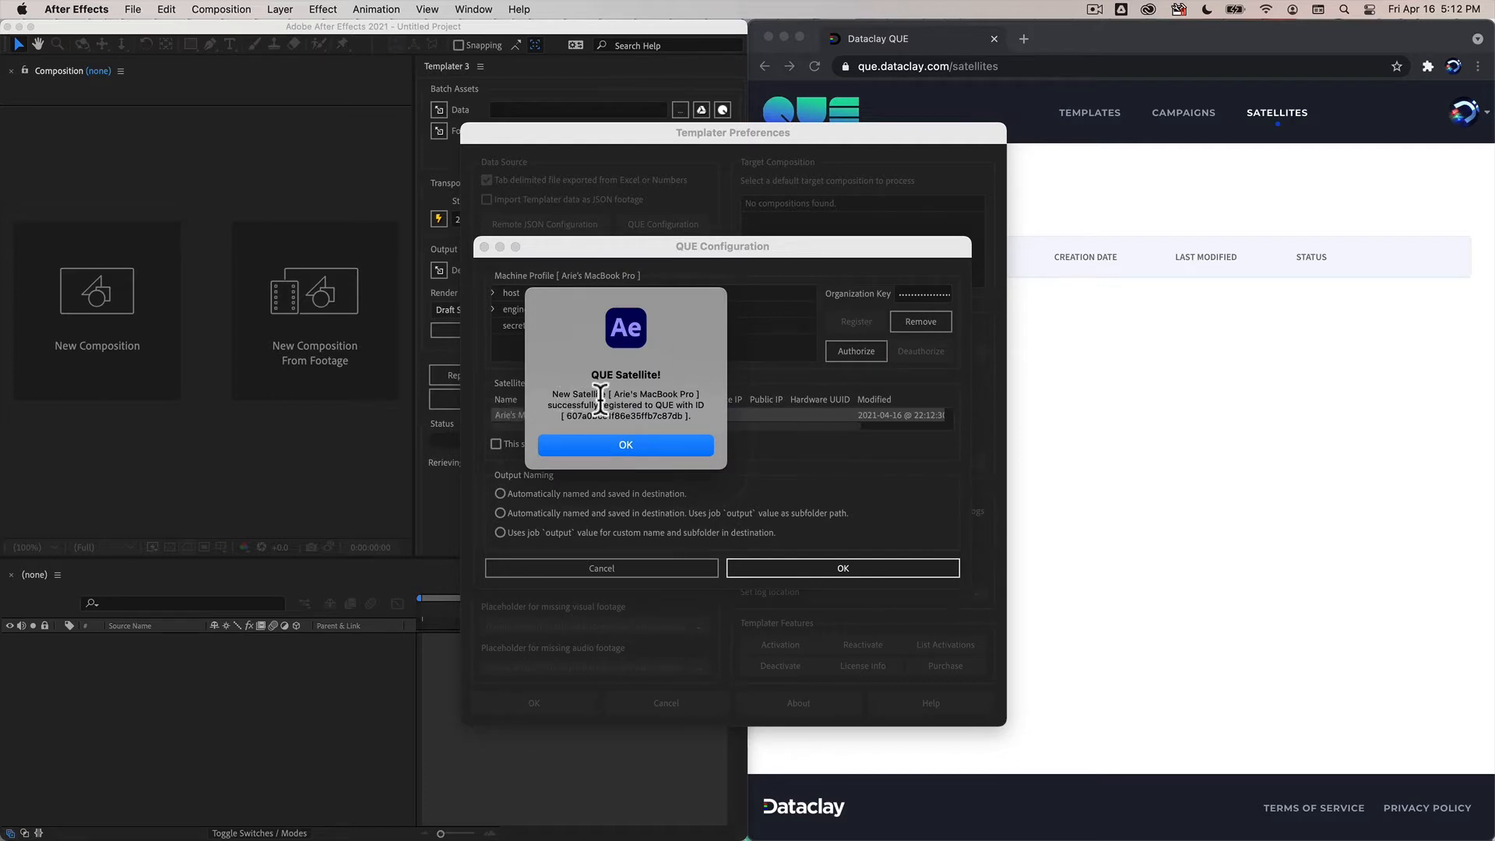
Reload the Satellites page in Chrome to check the new satellite's status, and dismiss the registration notice in After Effects
{"action": "left_click_drag", "start_coordinate": [614, 394], "coordinate": [700, 394]}
{"action": "left_click_drag", "start_coordinate": [564, 416], "coordinate": [688, 416]}
{"action": "left_click", "coordinate": [1021, 303]}
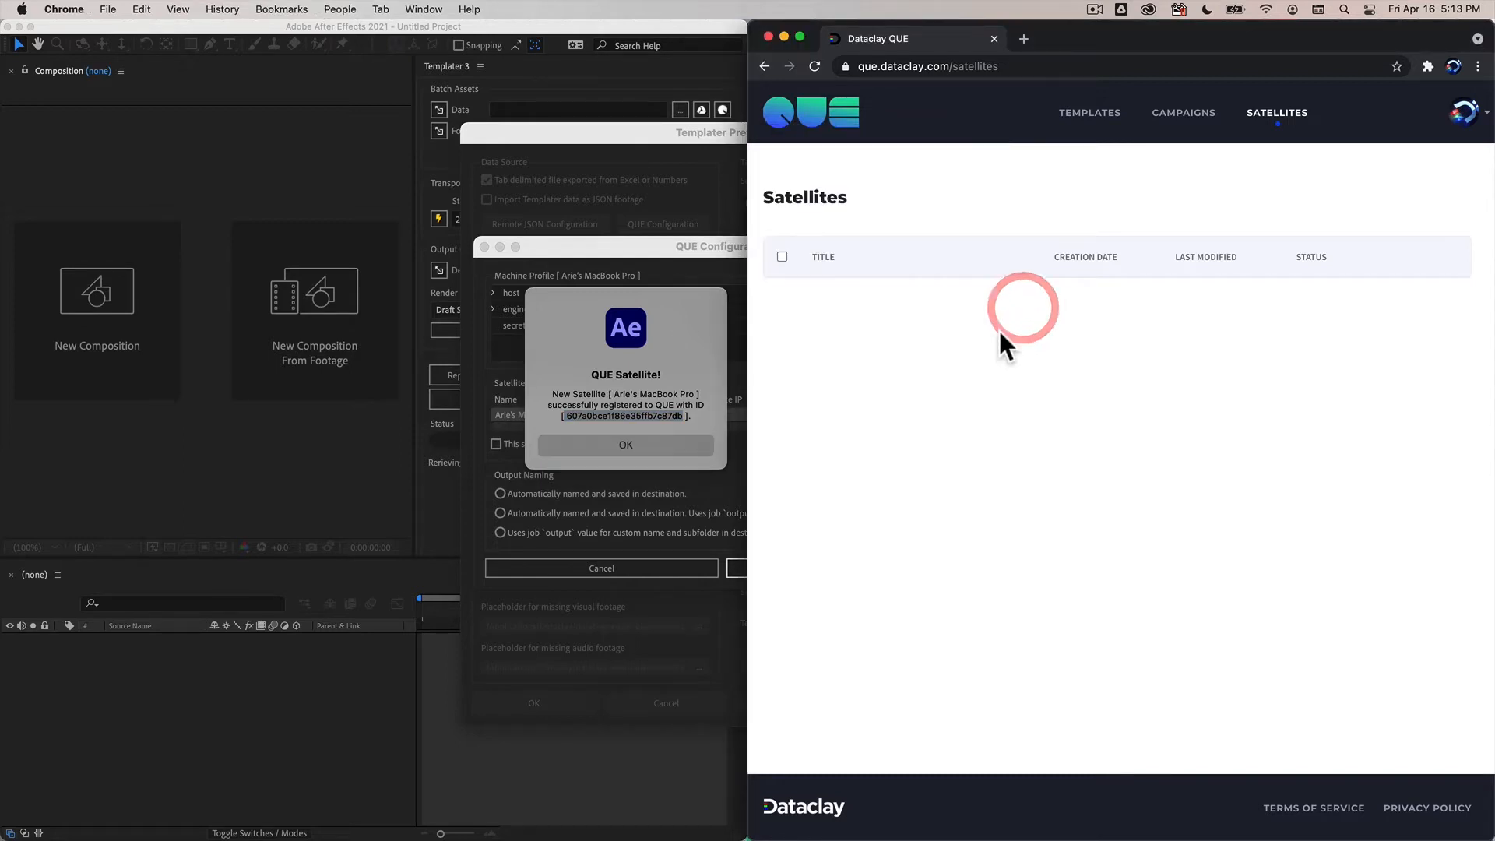
{"action": "left_click", "coordinate": [814, 61]}
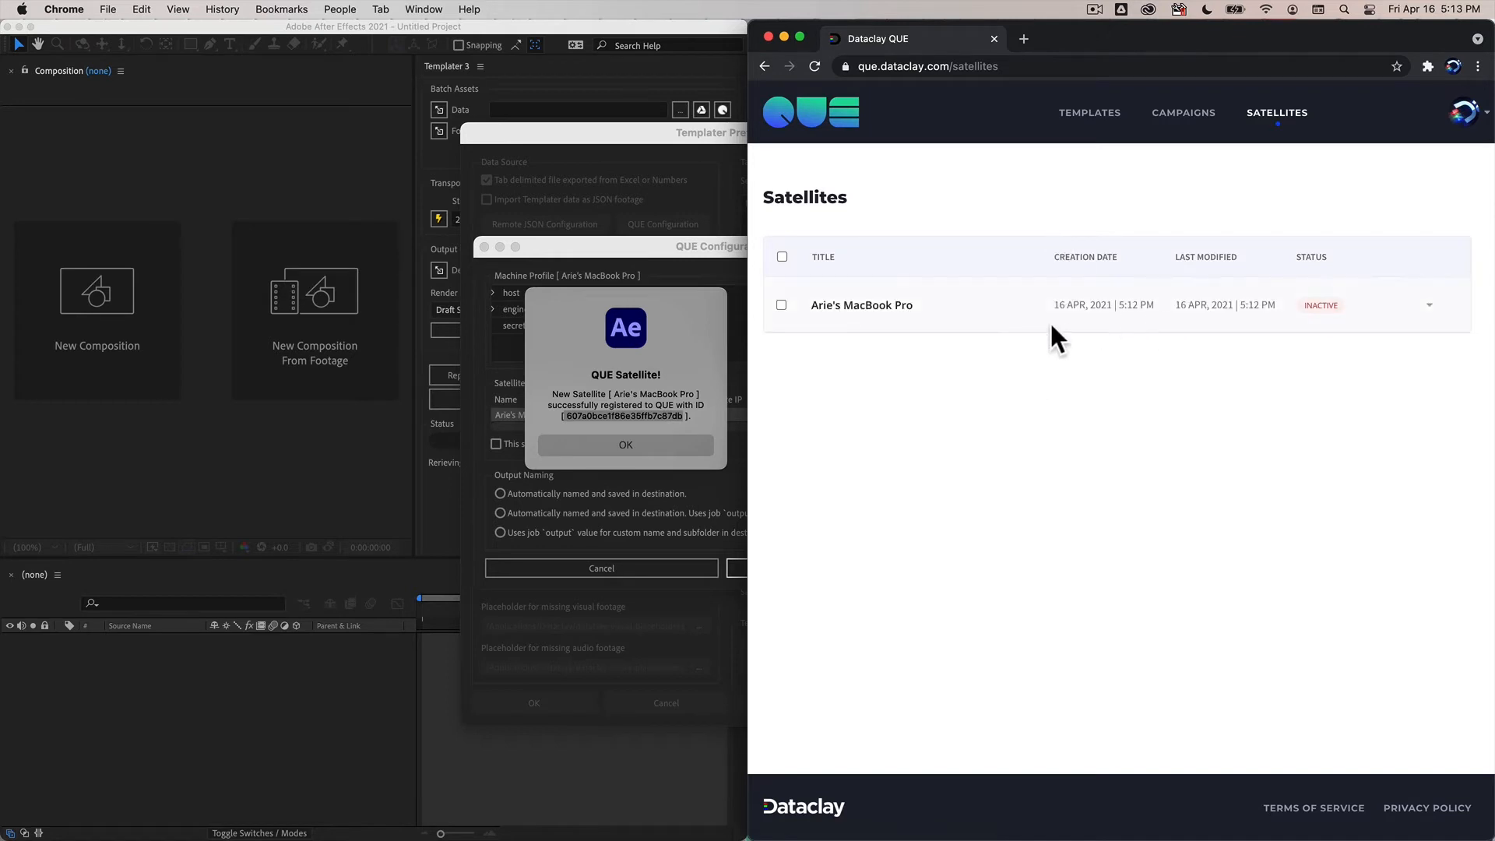
{"action": "double_click", "coordinate": [1314, 305]}
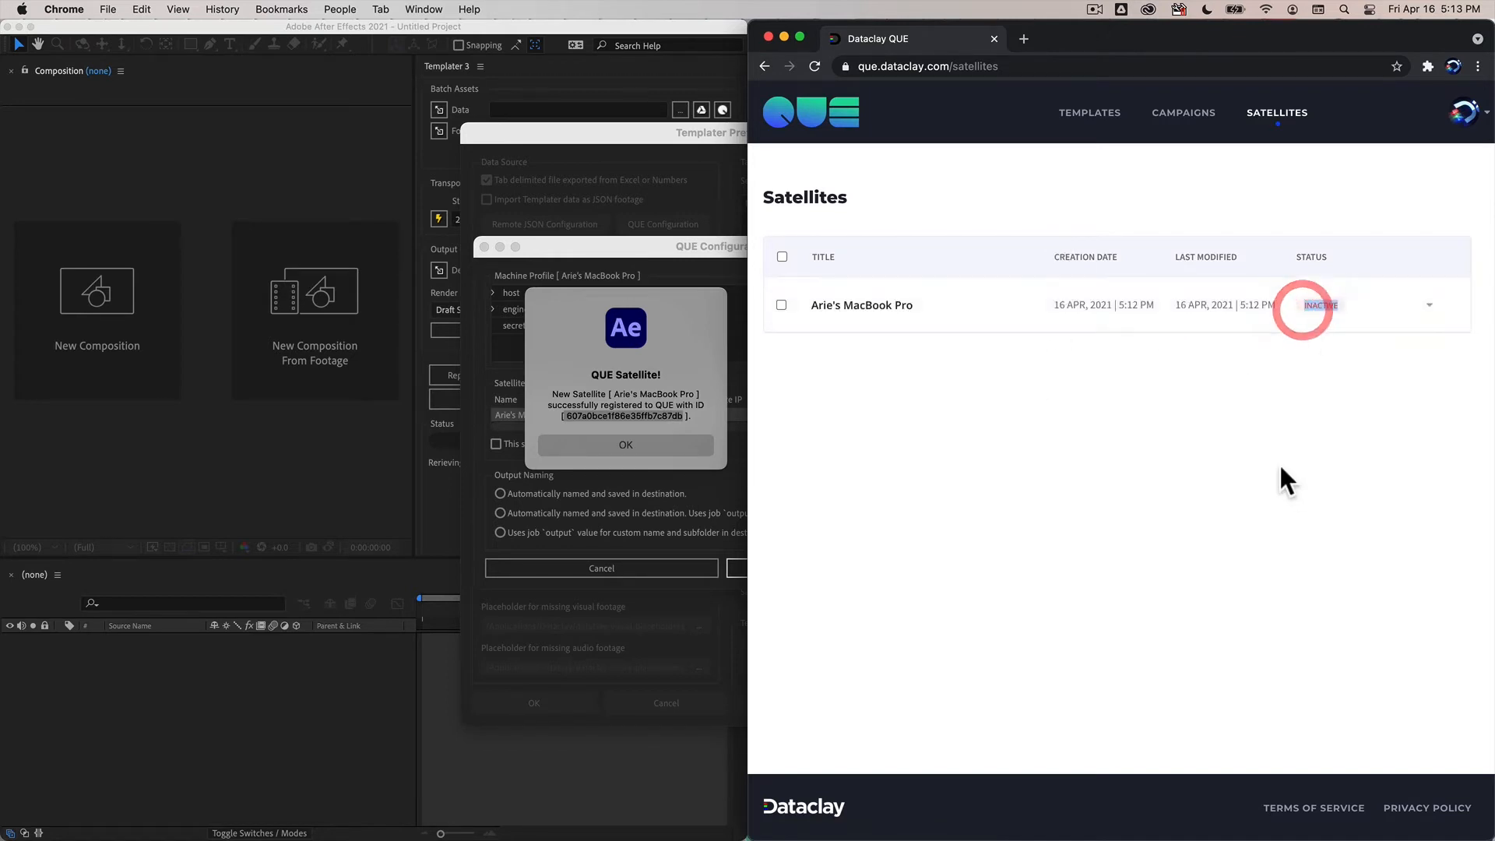
{"action": "left_click", "coordinate": [704, 330]}
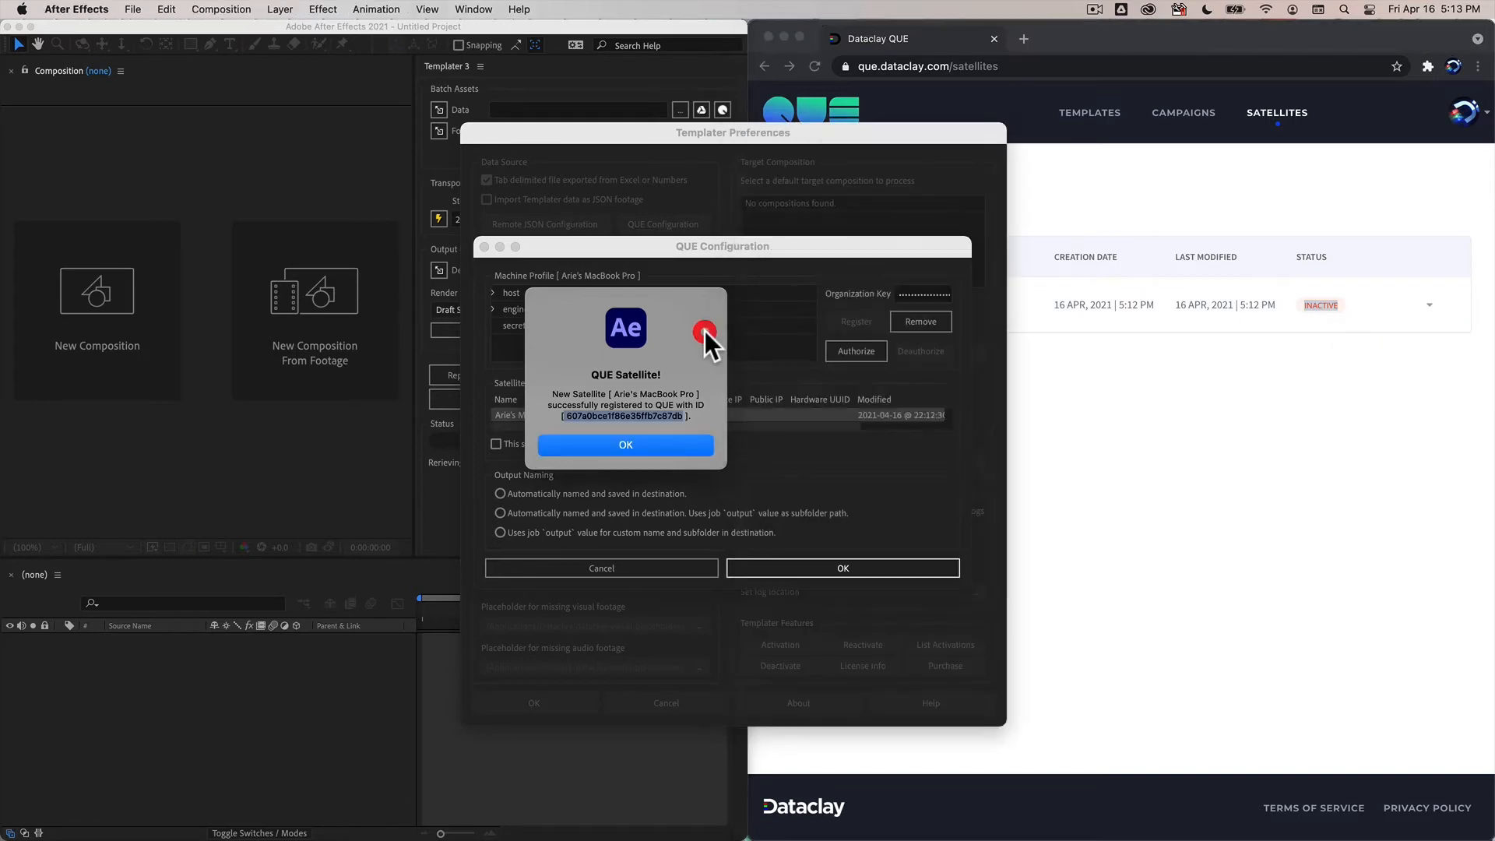
{"action": "left_click", "coordinate": [656, 446]}
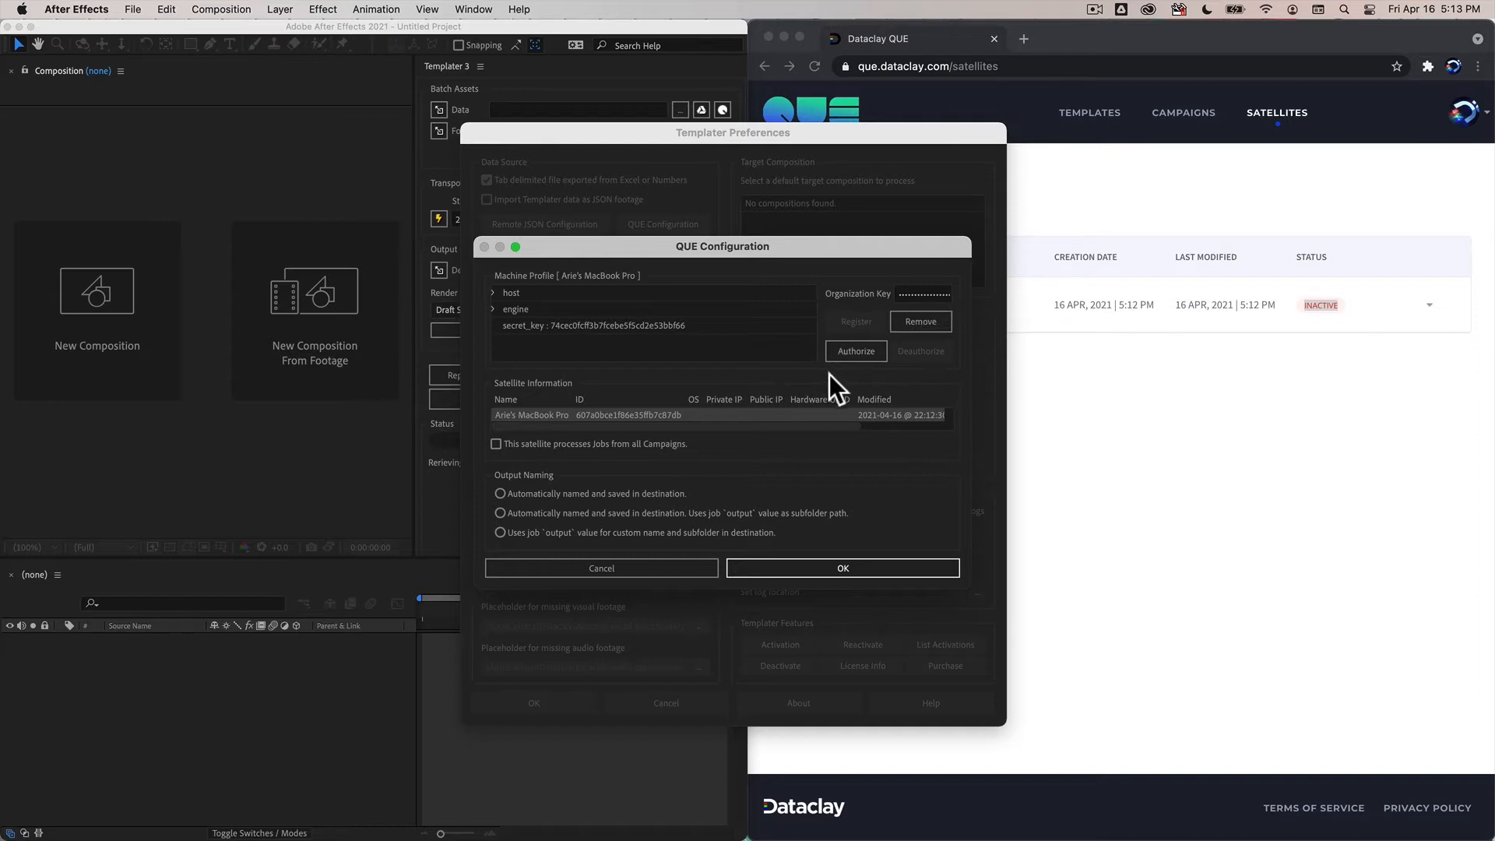
Look over the registered machine's satellite information, authorize it as a satellite in the QUE Configuration, and dismiss the authorization notice
{"action": "mouse_move", "coordinate": [642, 427]}
{"action": "left_mouse_down"}
{"action": "mouse_move", "coordinate": [730, 424]}
{"action": "mouse_move", "coordinate": [635, 428]}
{"action": "left_mouse_up"}
{"action": "left_click_drag", "start_coordinate": [685, 423], "coordinate": [634, 427]}
{"action": "mouse_move", "coordinate": [784, 425]}
{"action": "left_mouse_down"}
{"action": "mouse_move", "coordinate": [872, 426]}
{"action": "mouse_move", "coordinate": [761, 425]}
{"action": "left_mouse_up"}
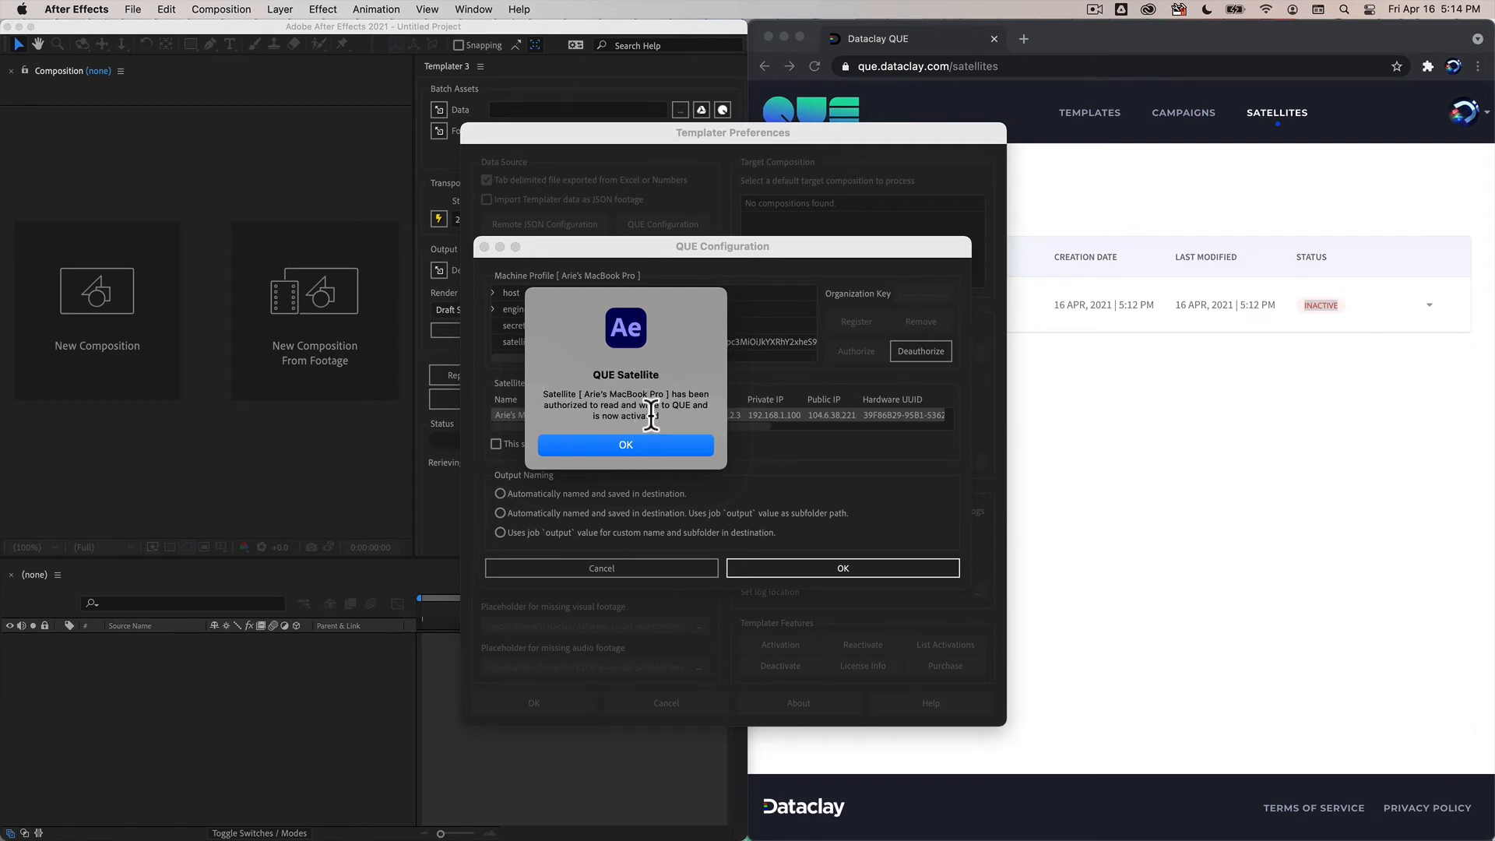
{"action": "left_click", "coordinate": [613, 445]}
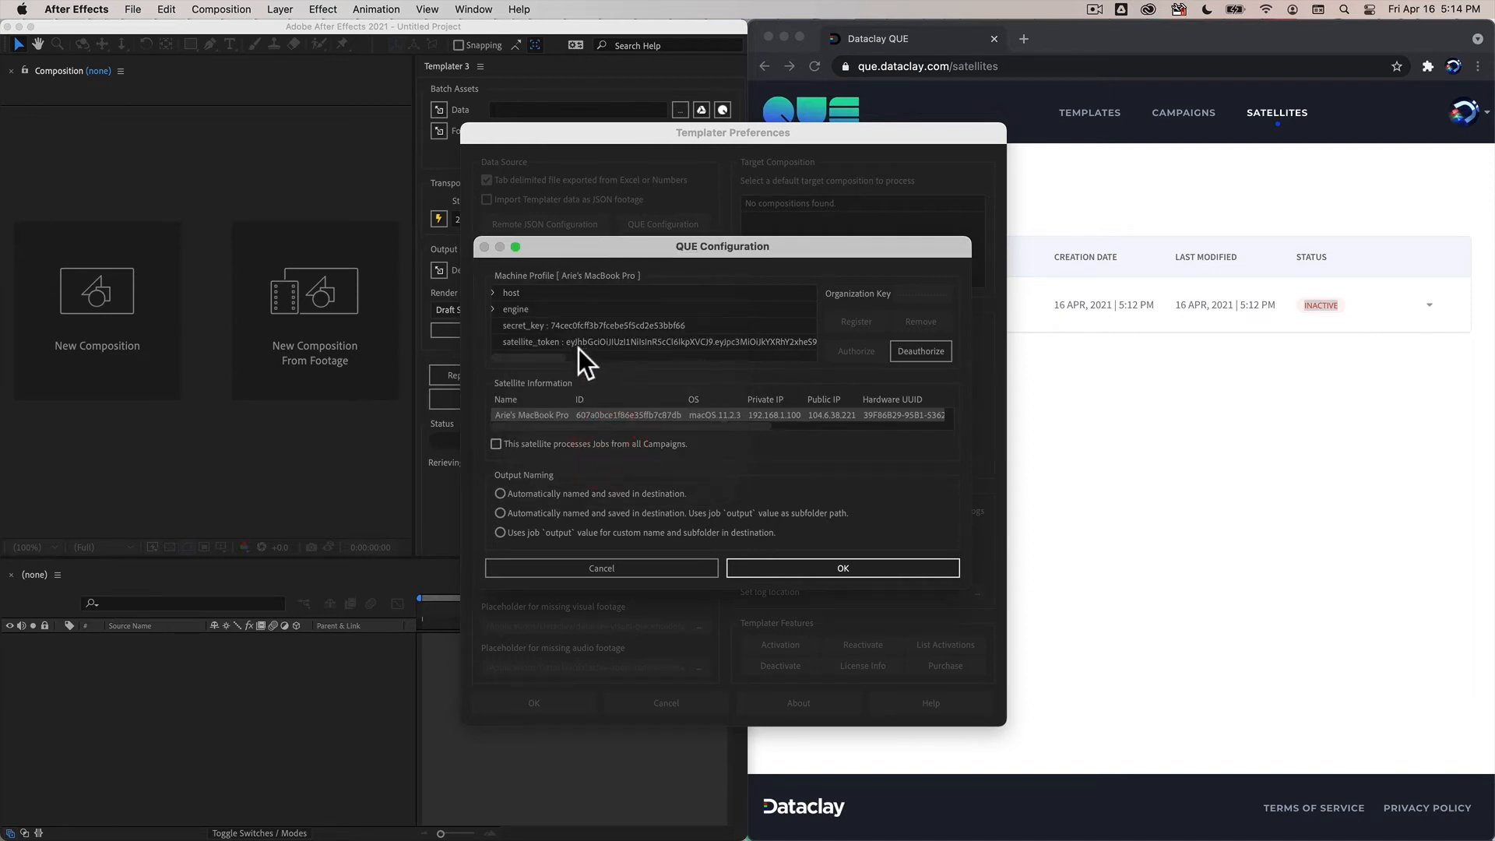
Review the machine profile's satellite token entry and the satellite information columns, through to the Created date, in the QUE Configuration
{"action": "mouse_move", "coordinate": [552, 355]}
{"action": "left_mouse_down"}
{"action": "mouse_move", "coordinate": [793, 366]}
{"action": "mouse_move", "coordinate": [526, 362]}
{"action": "left_mouse_up"}
{"action": "left_click_drag", "start_coordinate": [534, 427], "coordinate": [928, 427]}
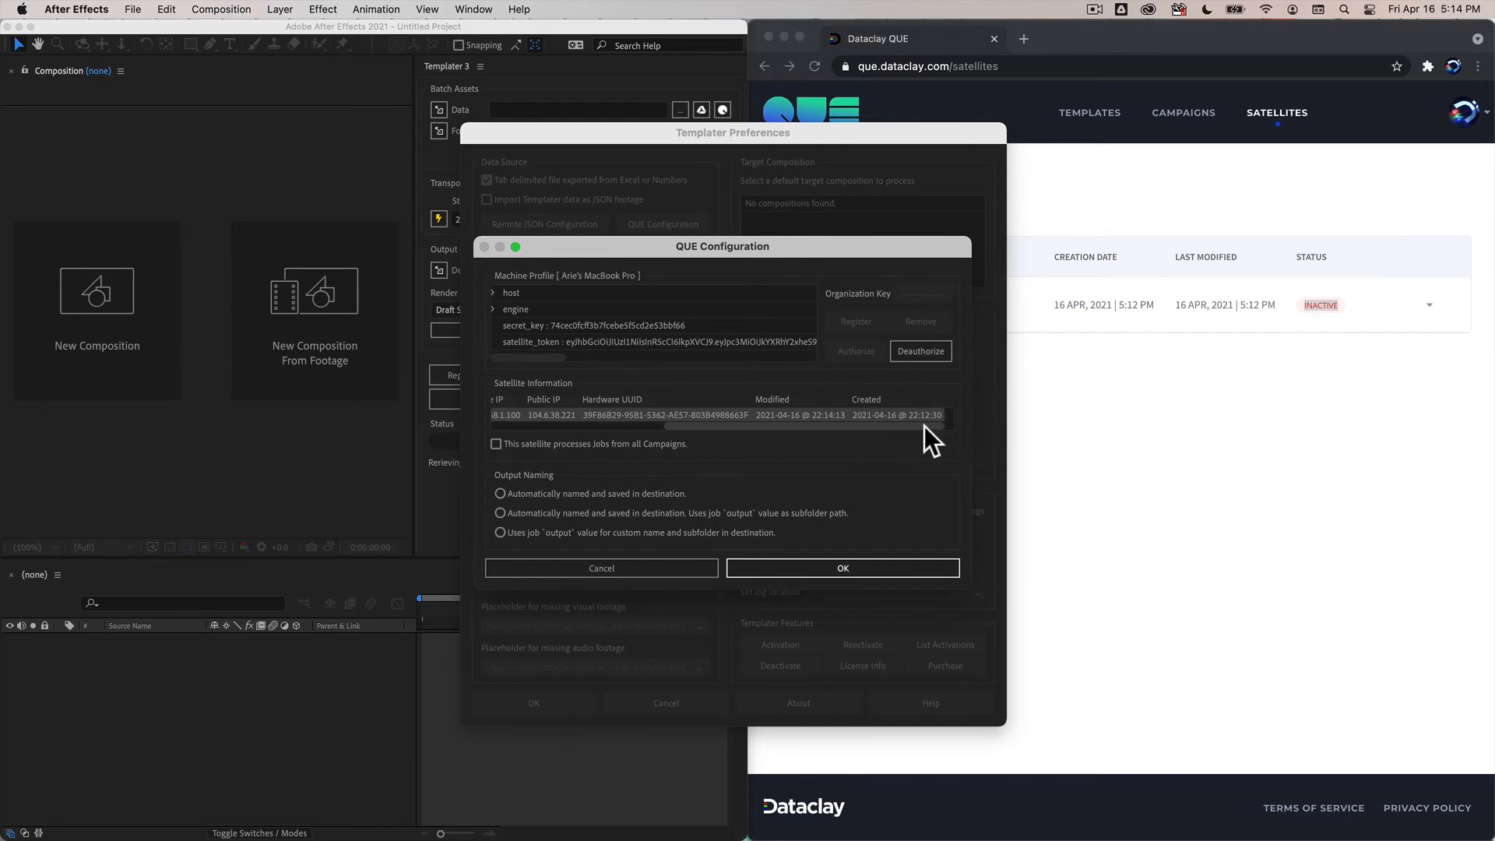
{"action": "left_click_drag", "start_coordinate": [761, 426], "coordinate": [539, 428]}
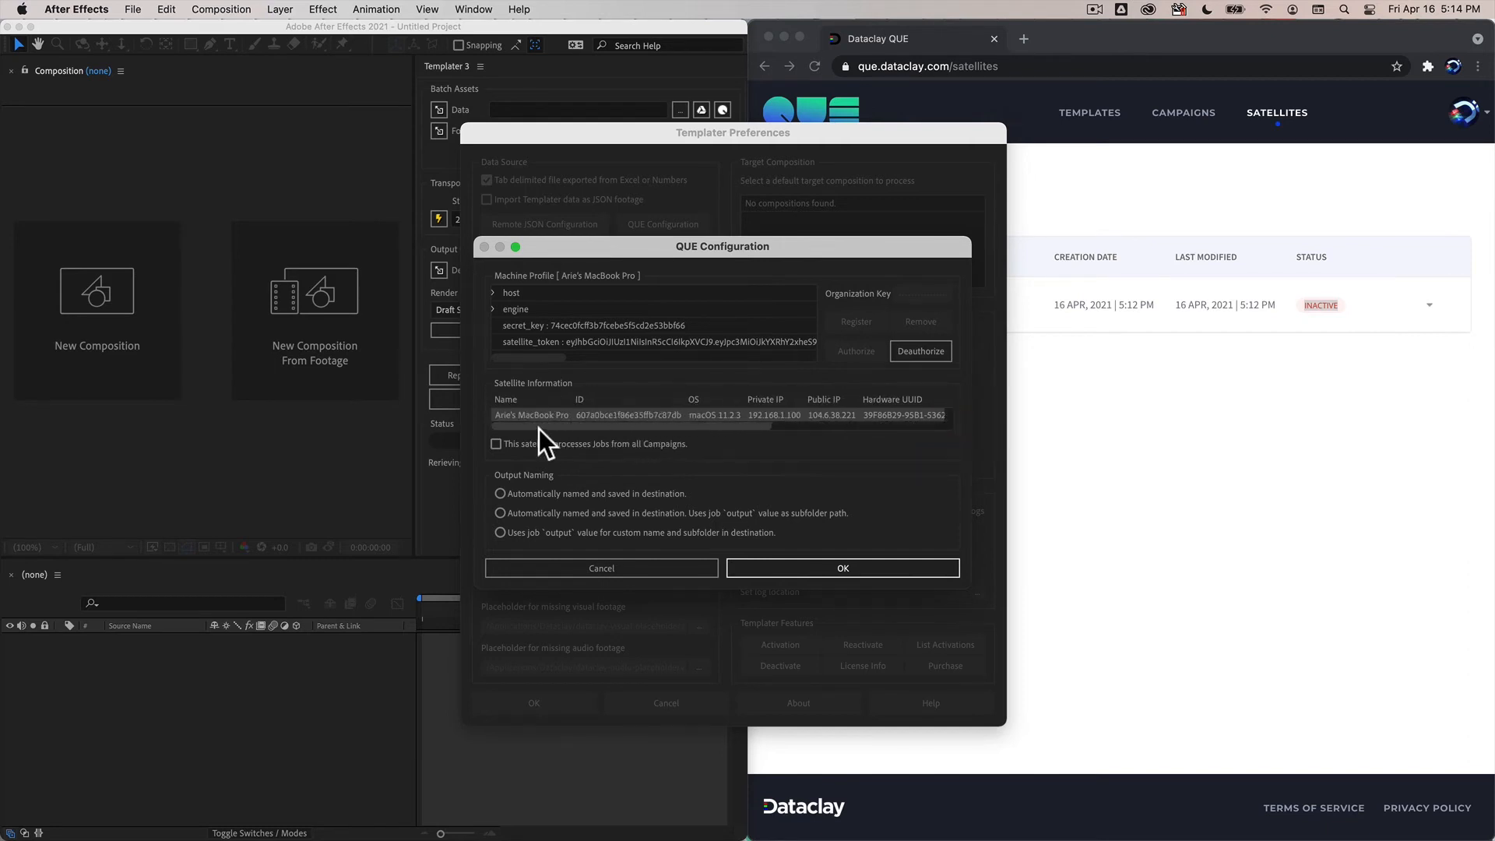
Switch to Chrome, reload the Satellites page, and expand this machine's entry to examine its authentication, host and engine details
{"action": "left_click", "coordinate": [1079, 434]}
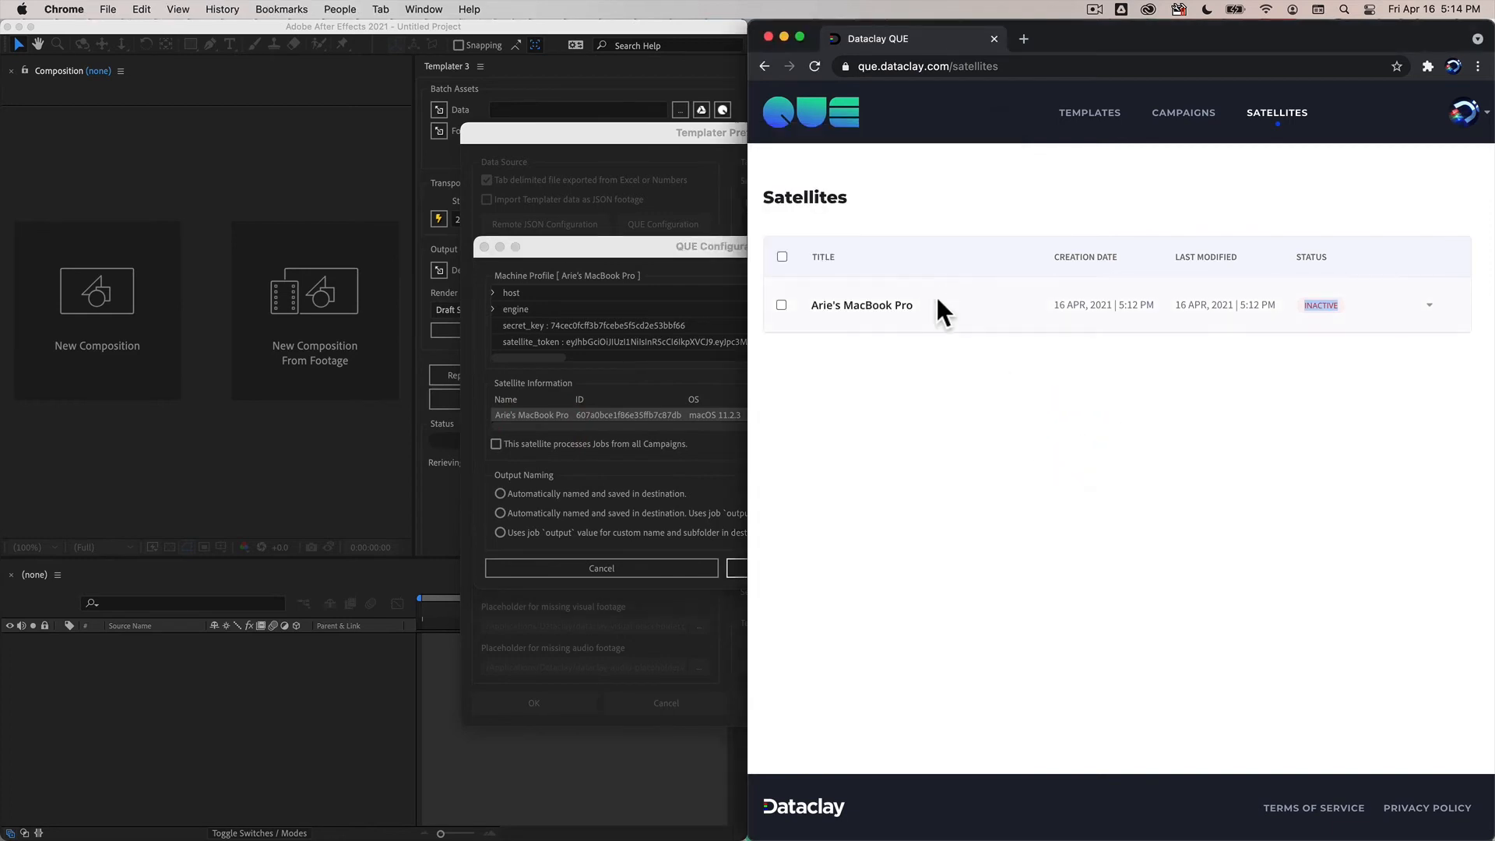
{"action": "left_click", "coordinate": [923, 204]}
{"action": "left_click", "coordinate": [814, 66]}
{"action": "left_click", "coordinate": [1429, 305]}
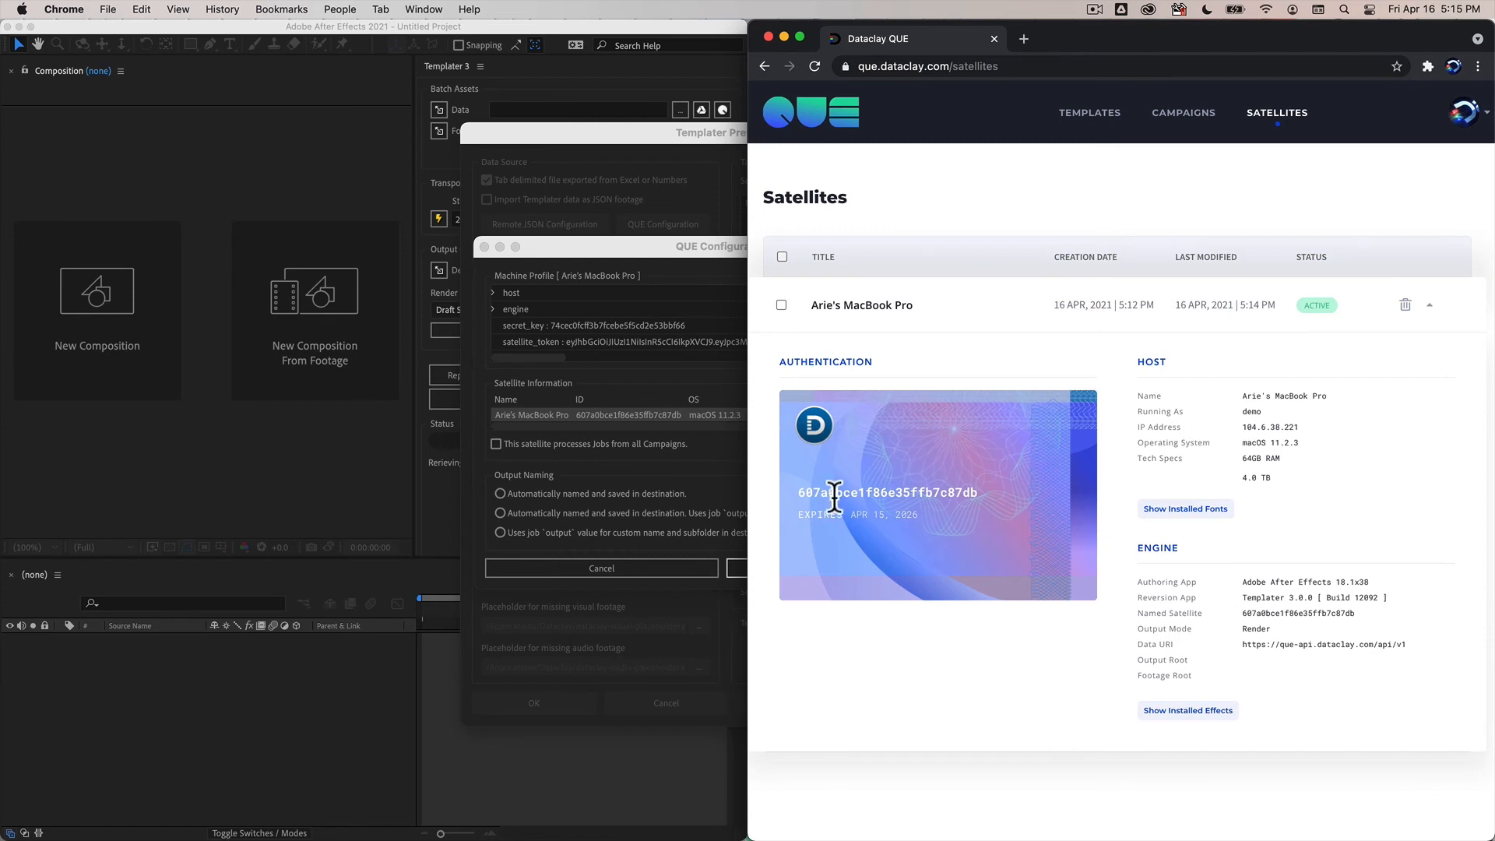
{"action": "left_click", "coordinate": [974, 493]}
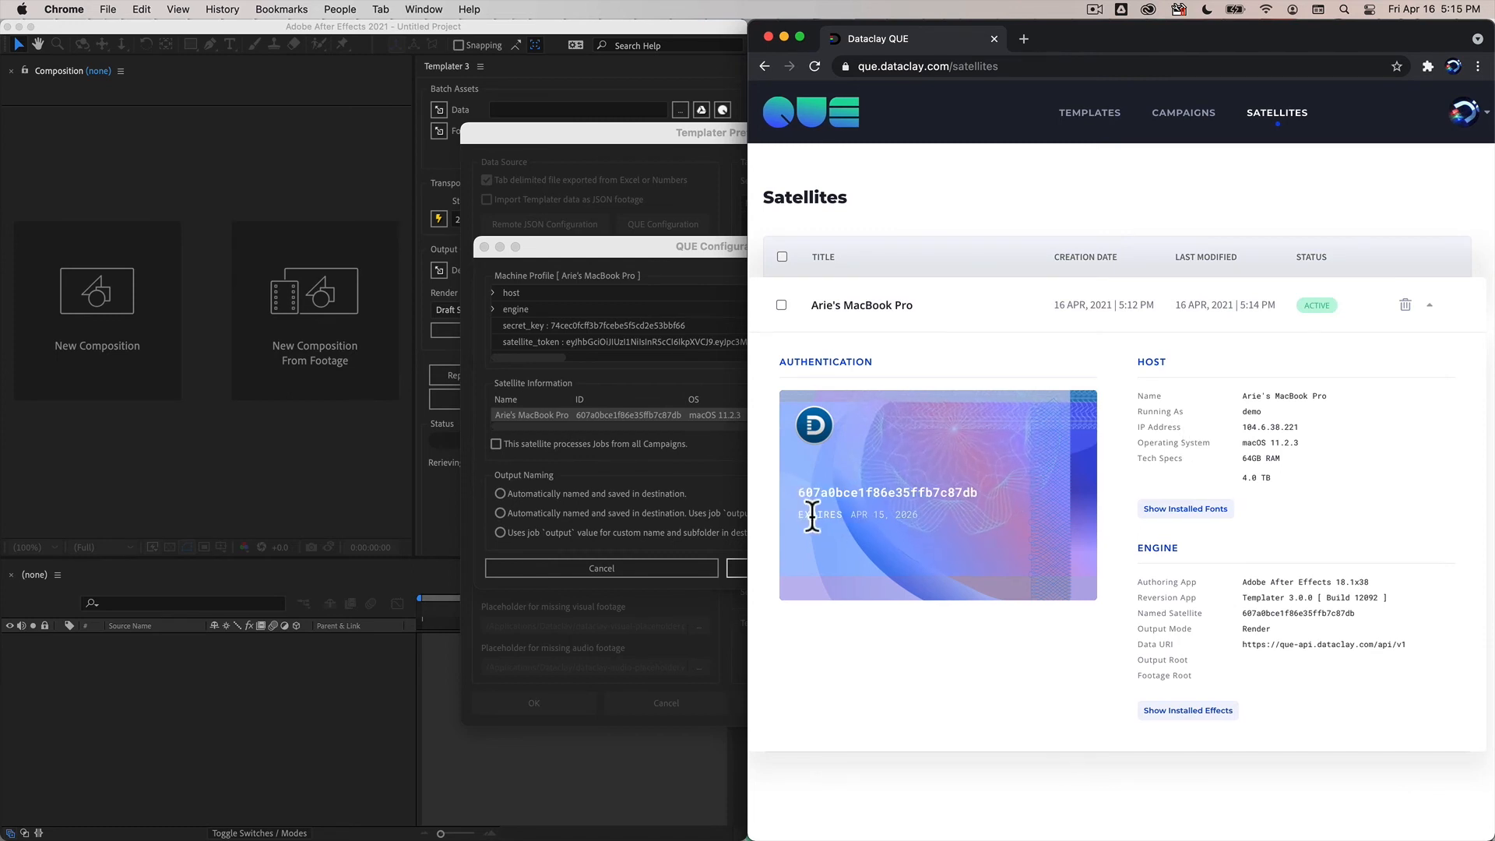